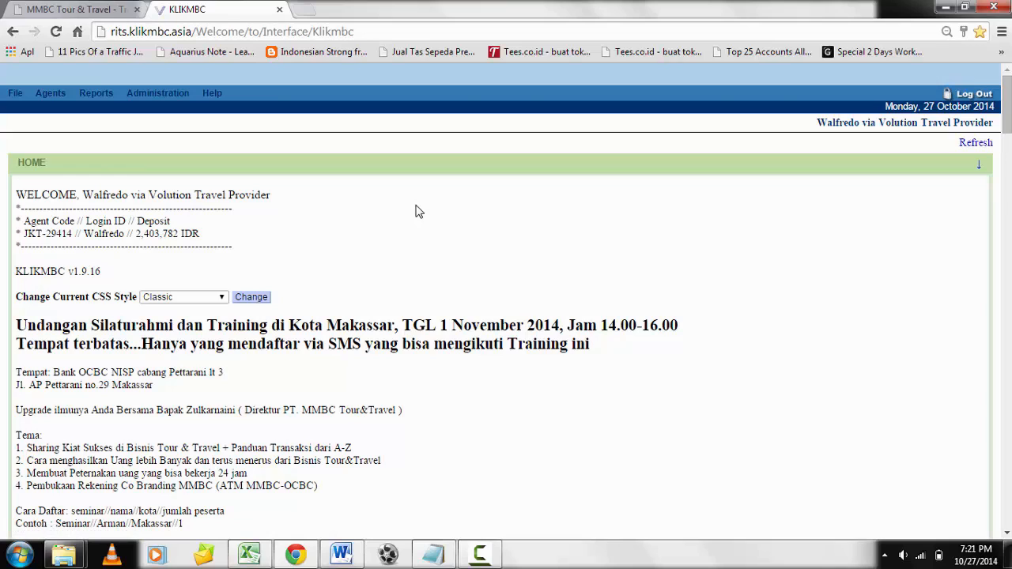
Open the airline ticket booking form and check the customer's trip request in the Notepad notes.
click(38, 94)
mouse_move(59, 118)
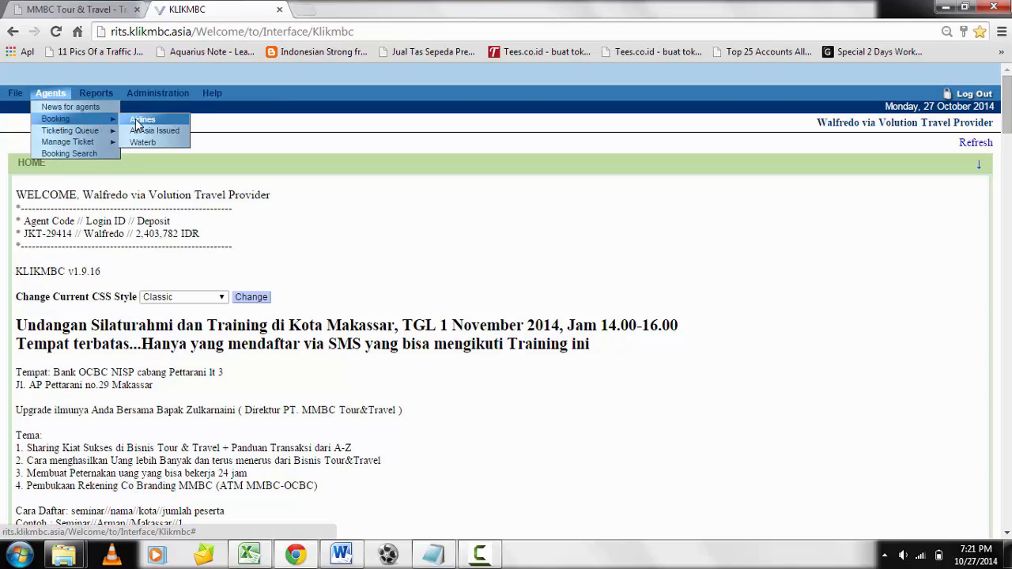
click(137, 121)
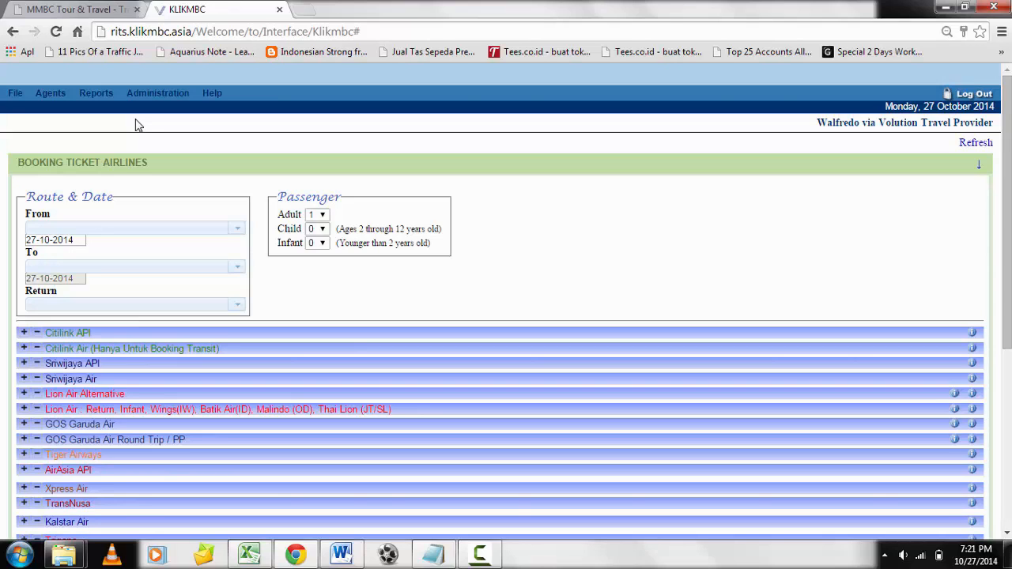
click(434, 553)
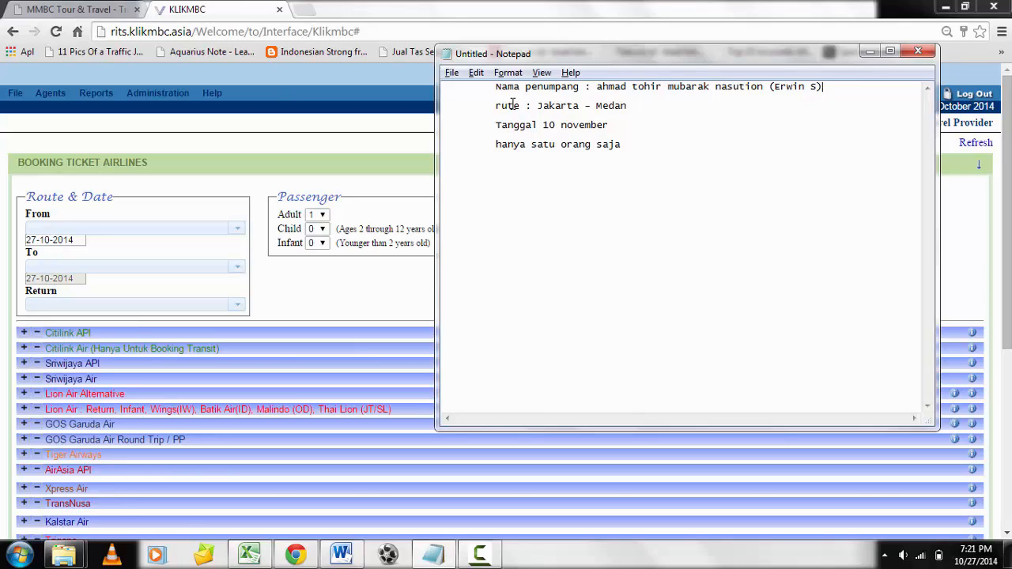
click(336, 175)
Set the departure city to Jakarta (CGK) and the departure date to 10-11-2014.
click(98, 225)
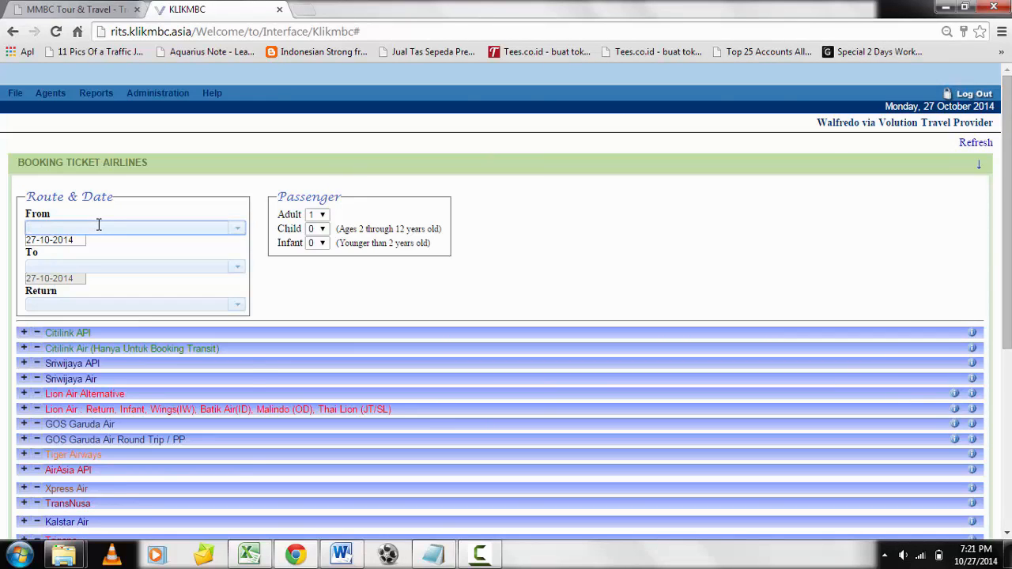
text(jak)
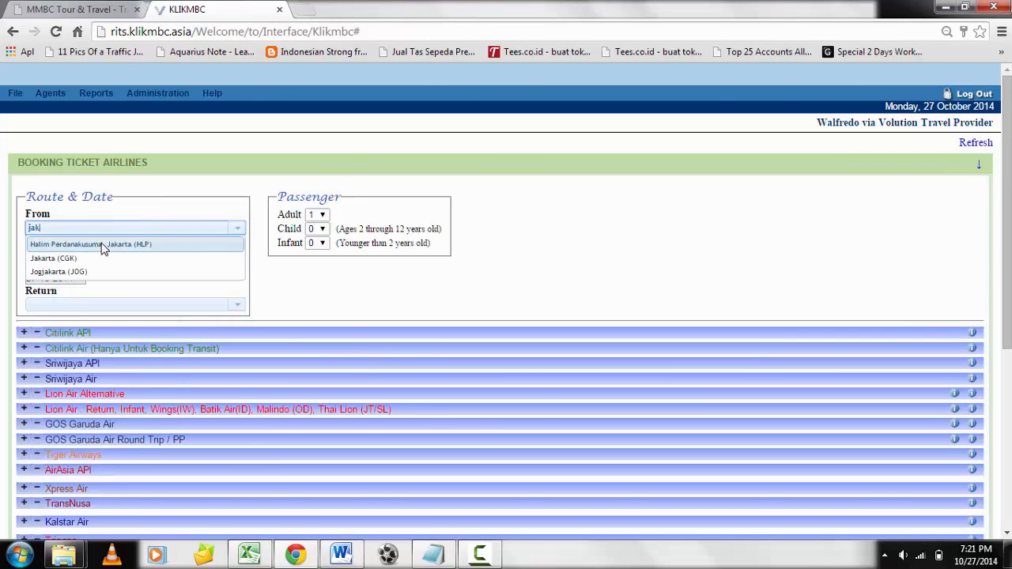
click(92, 259)
click(75, 239)
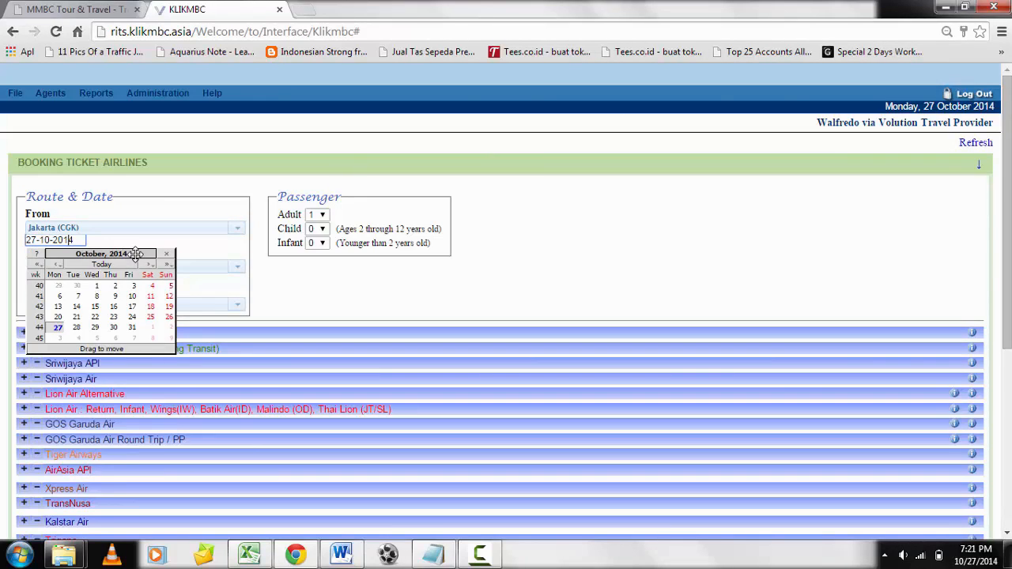
click(148, 264)
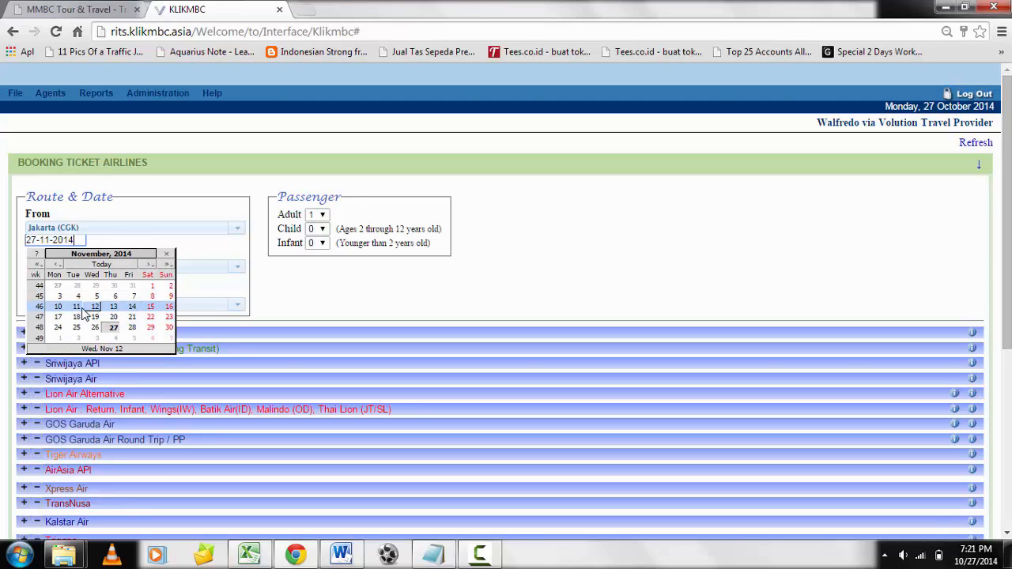
click(57, 306)
Set the destination to Medan, Kualanamu (KNO).
click(78, 266)
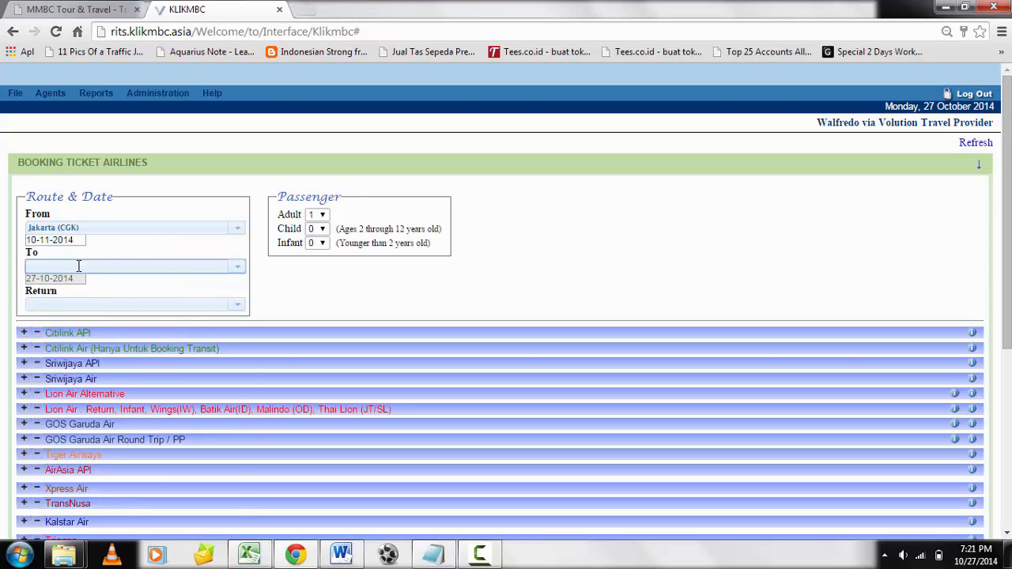
text(meda)
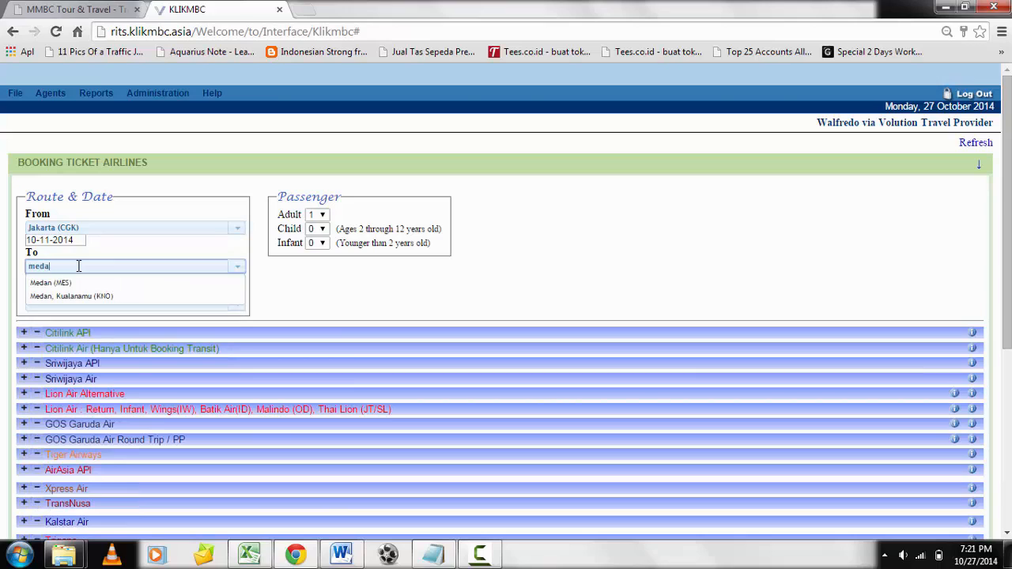
text(n)
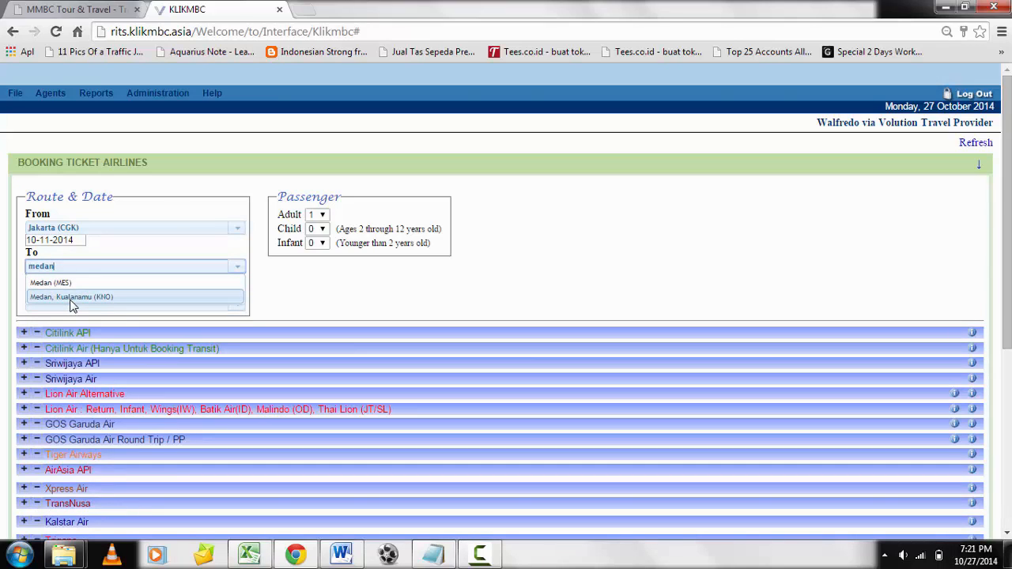
click(70, 298)
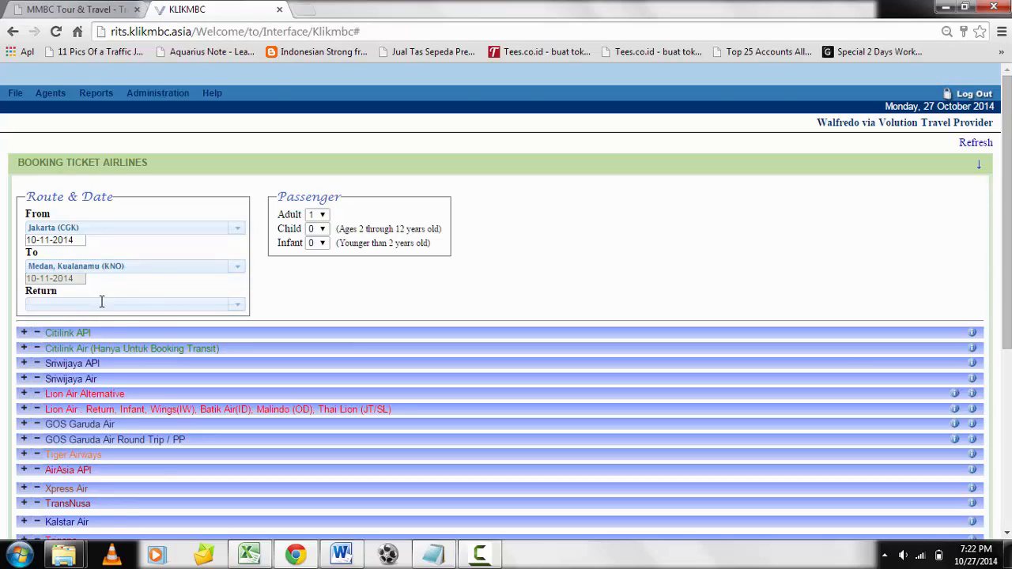
Set the return city to Jakarta (CGK) and the return date to 16-11-2014.
click(101, 302)
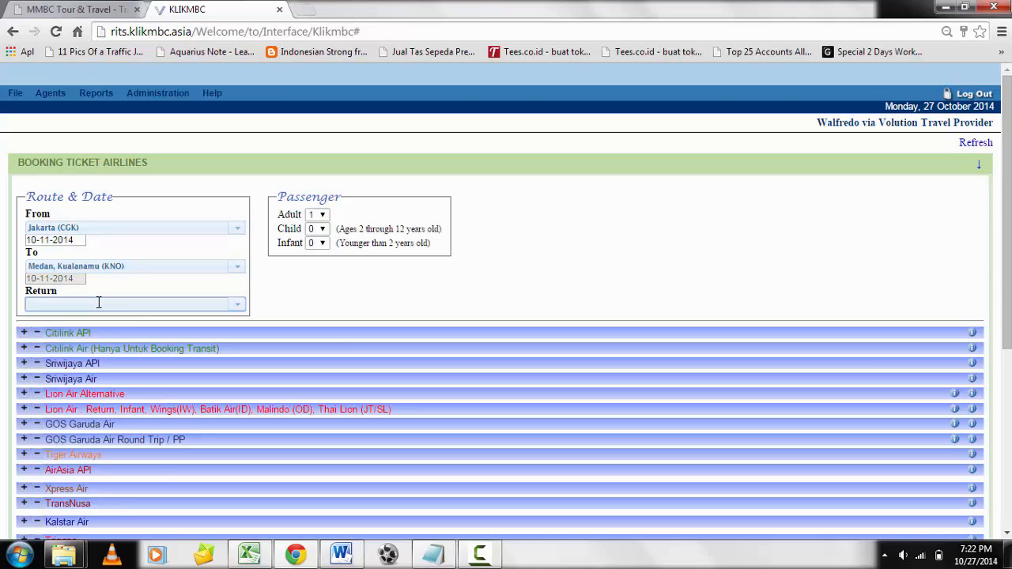
click(98, 304)
text(jak)
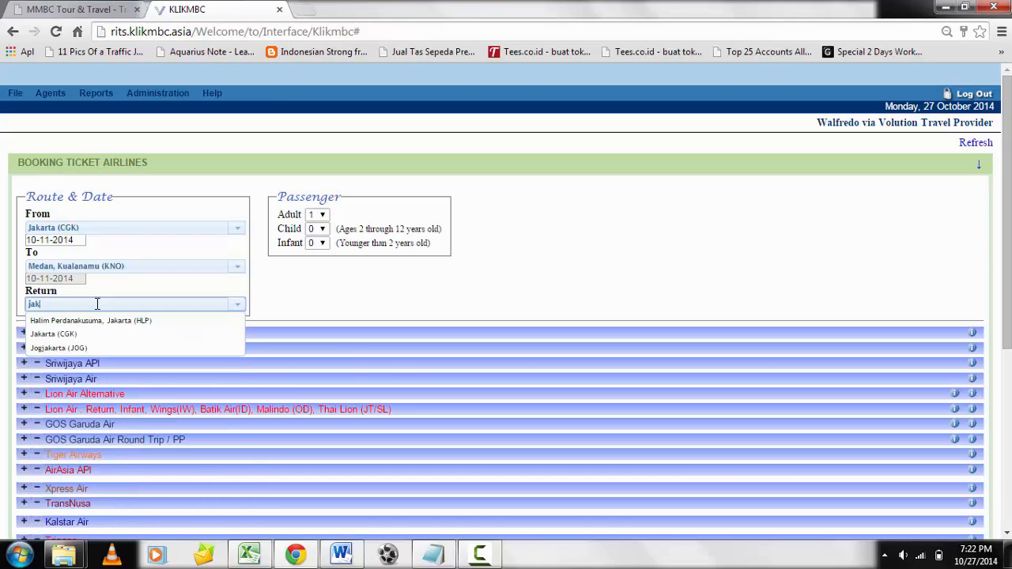
click(83, 333)
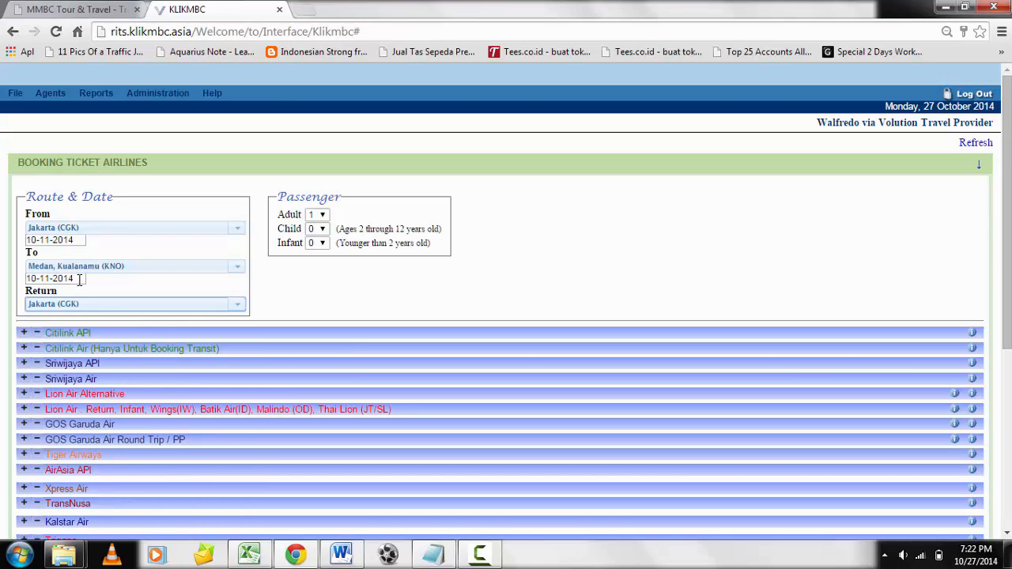
click(80, 279)
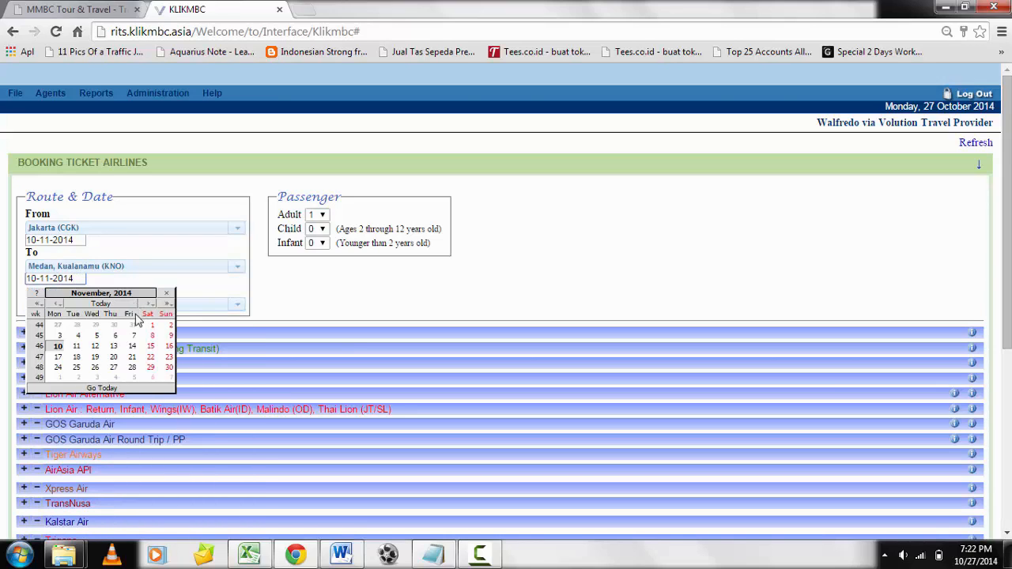
click(170, 348)
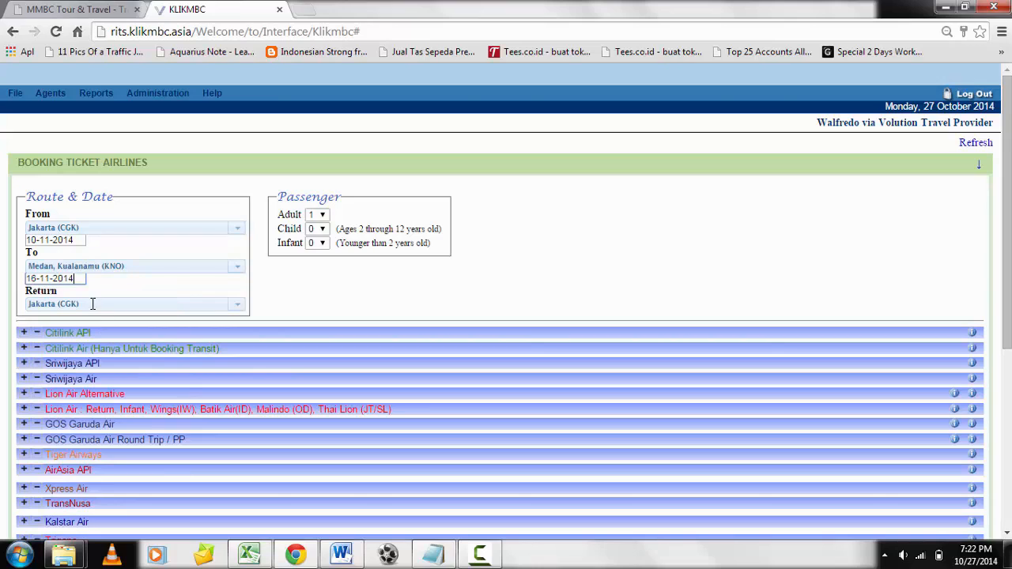
Clear the return city and the return date to keep the trip one-way.
drag(93, 307, 11, 305)
key(BackSpace)
drag(79, 278, 24, 279)
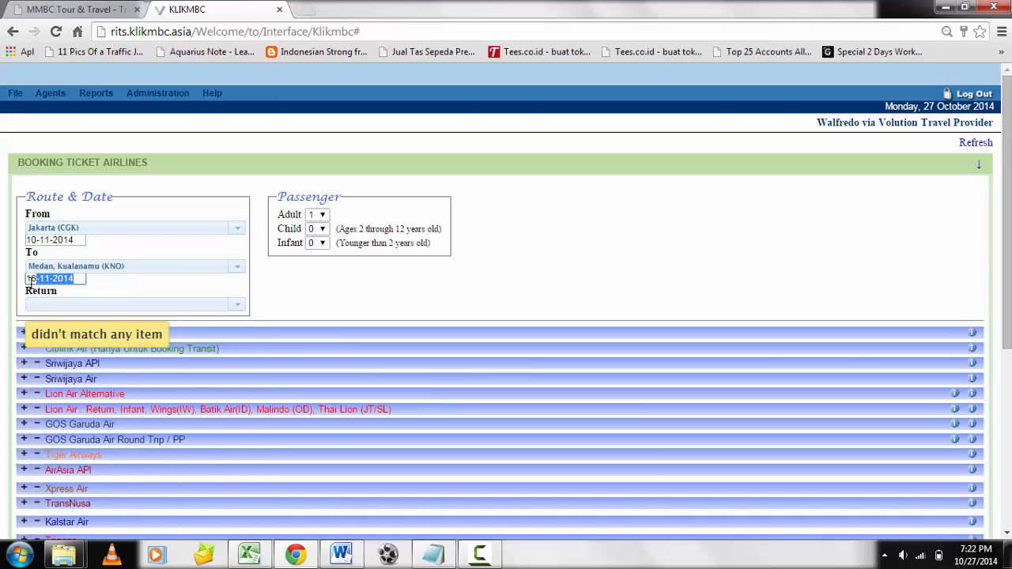
key(BackSpace)
click(196, 294)
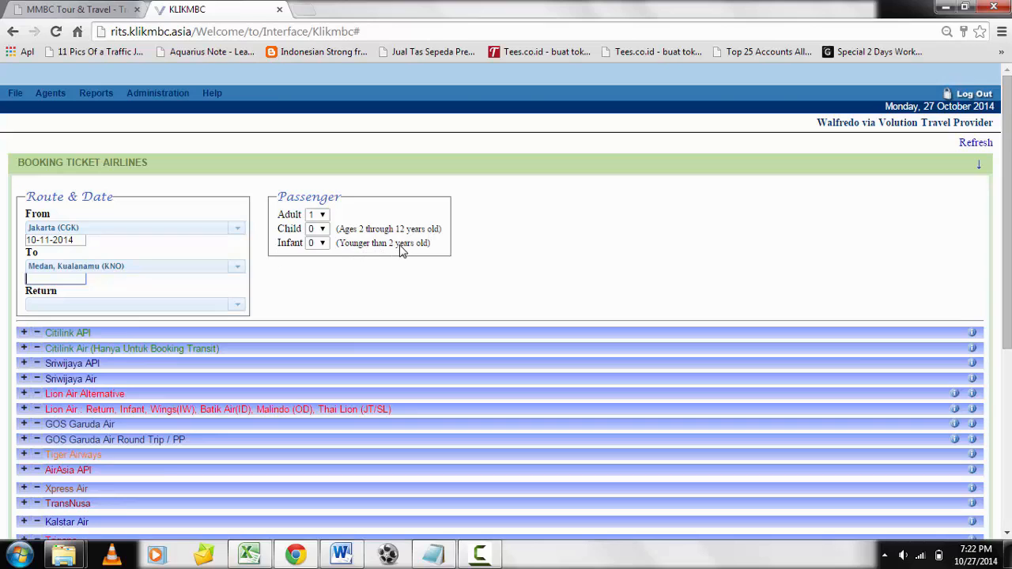
click(279, 279)
List the flights in the Lion Air Return, Infant, Wings, Batik Air group and select a Promo fare on the 09:20 flight JT214.
scroll(254, 297, down, 1)
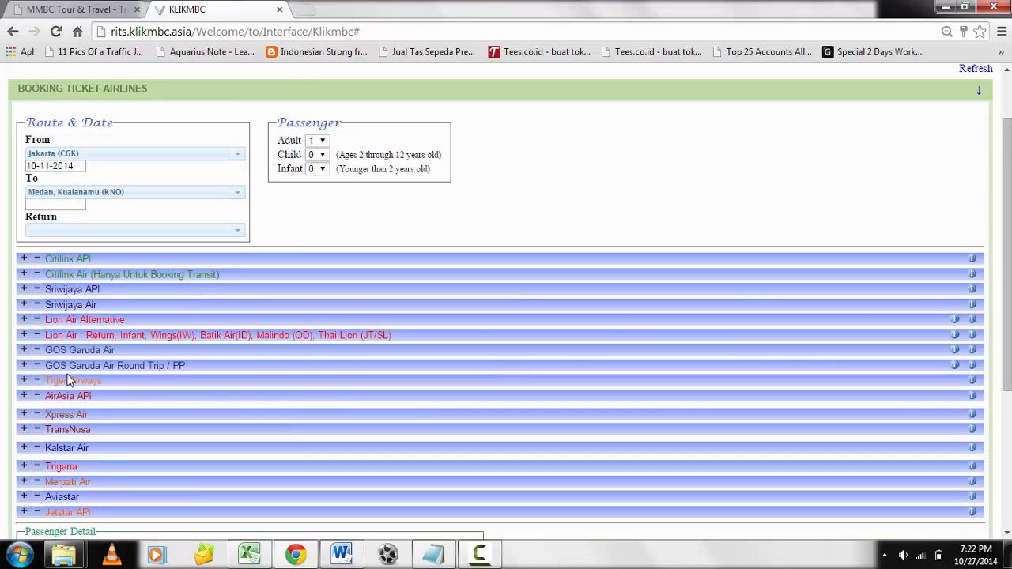
click(25, 339)
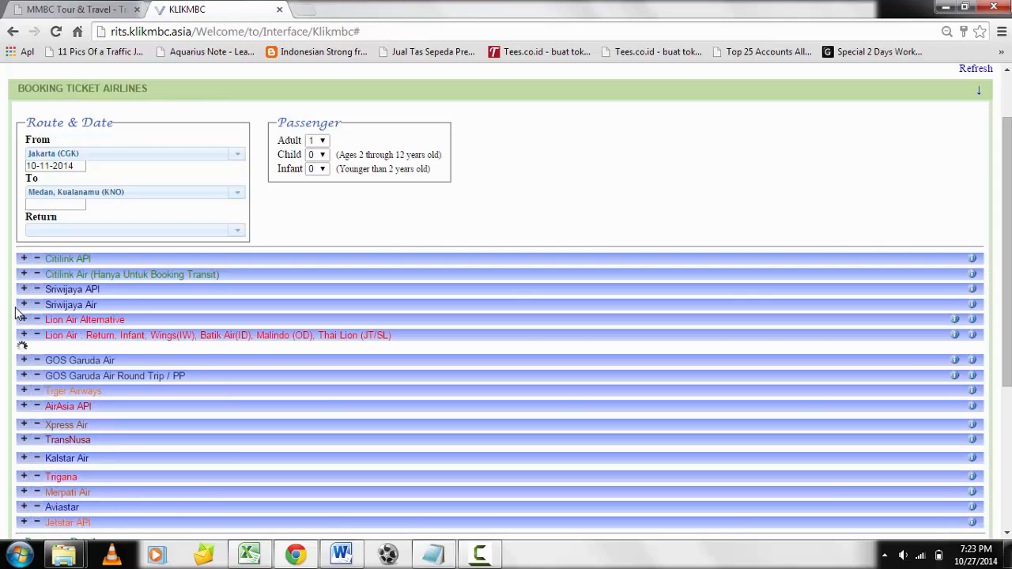
scroll(231, 355, down, 2)
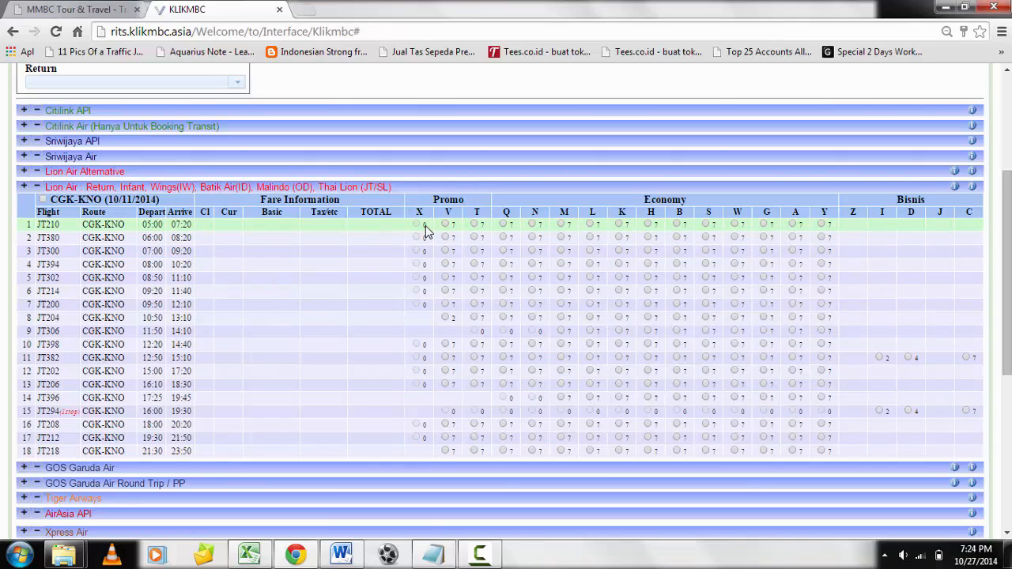
click(446, 292)
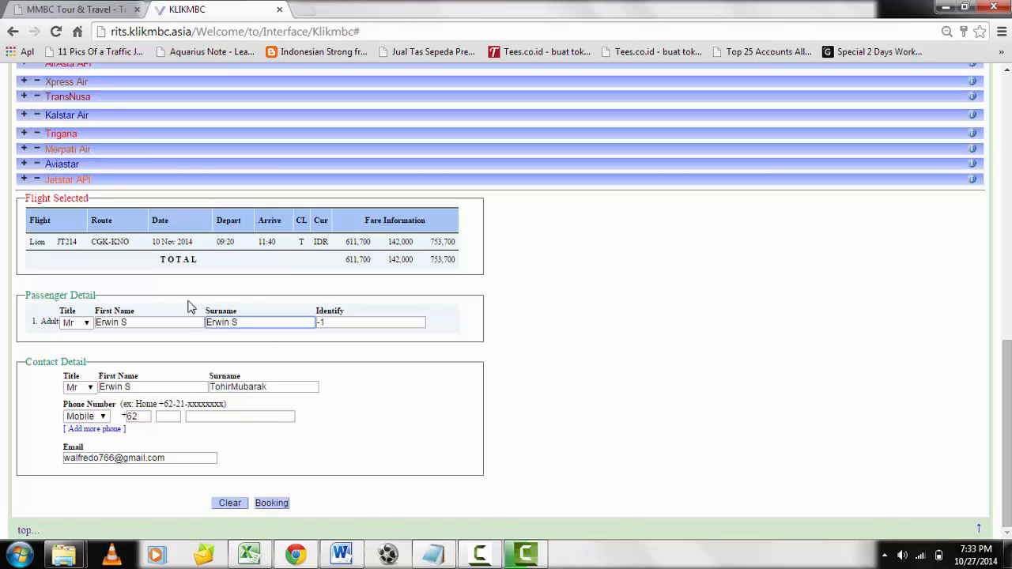
Look up the passenger's name in the Notepad notes and replace the first name and surname in the passenger details with it.
click(532, 194)
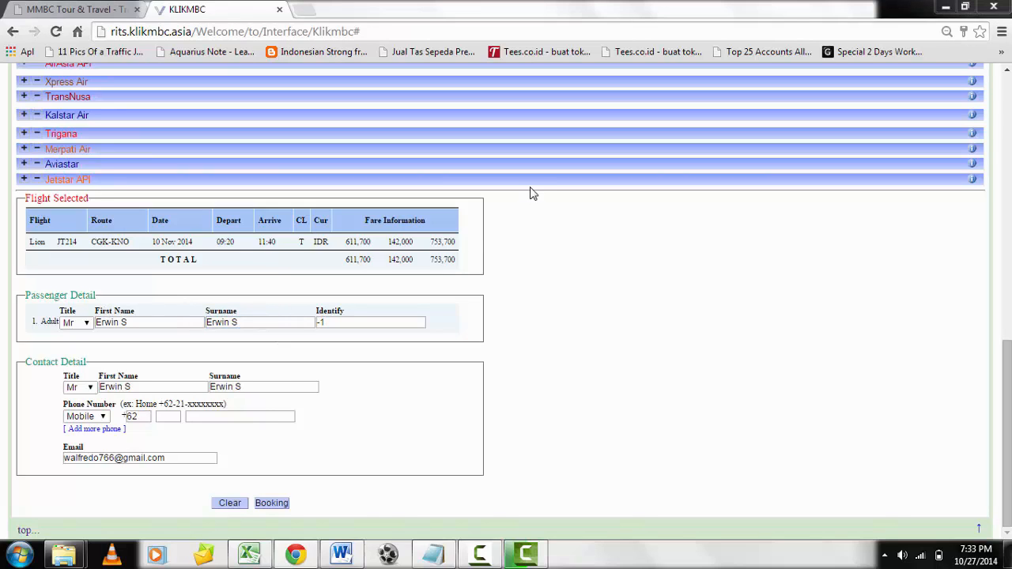
click(434, 553)
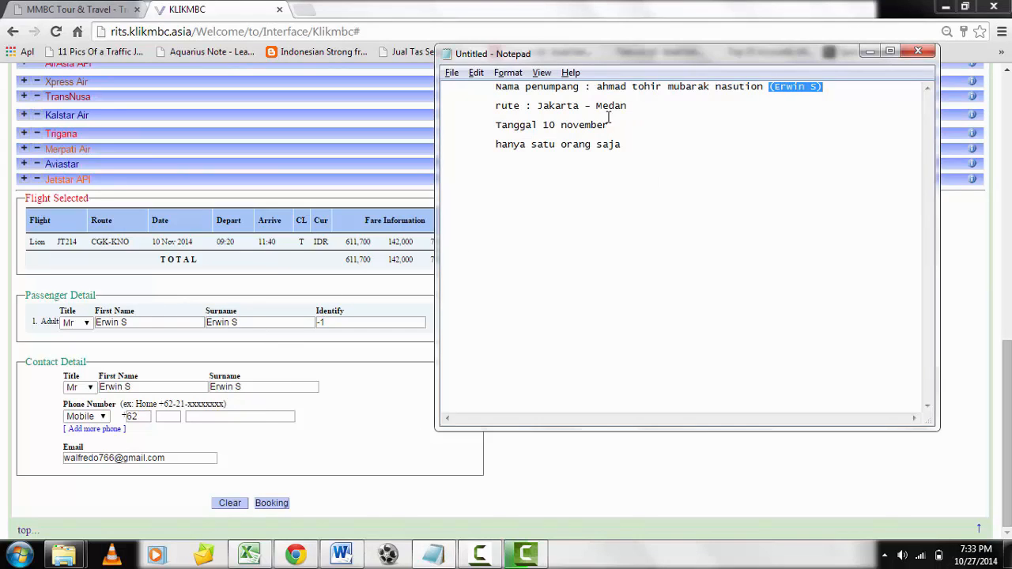
click(597, 87)
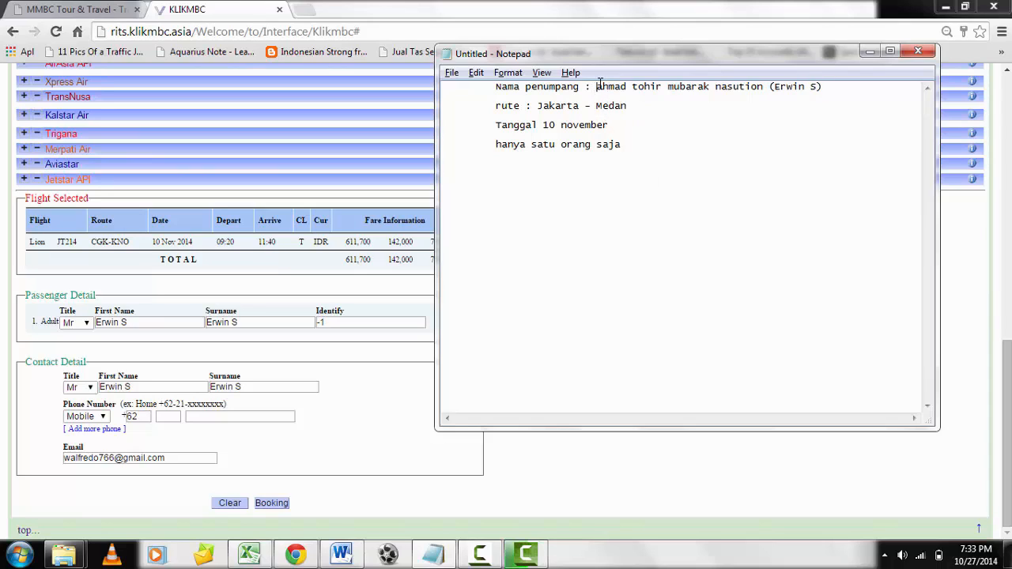
drag(180, 321, 48, 330)
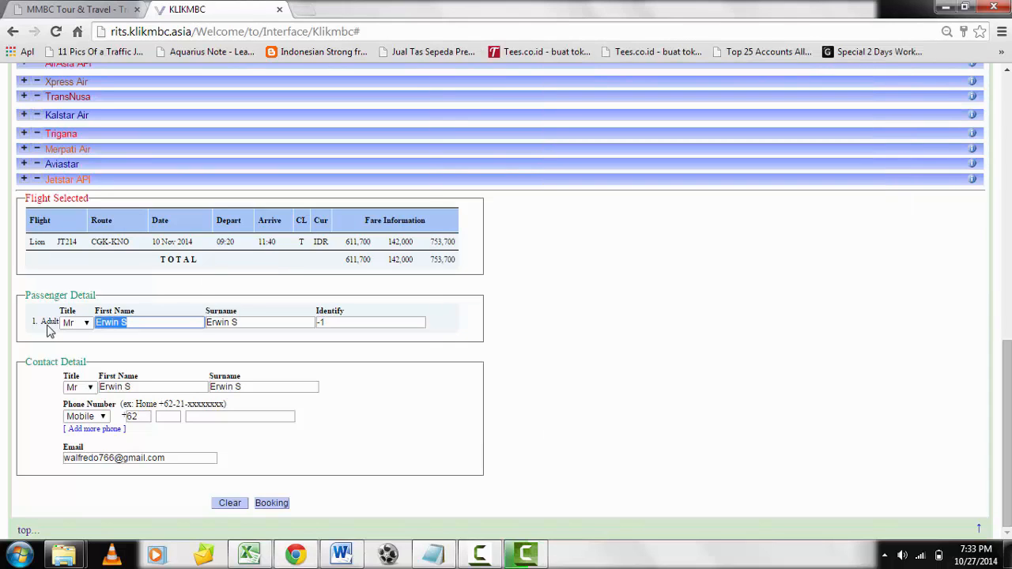
key(Tab)
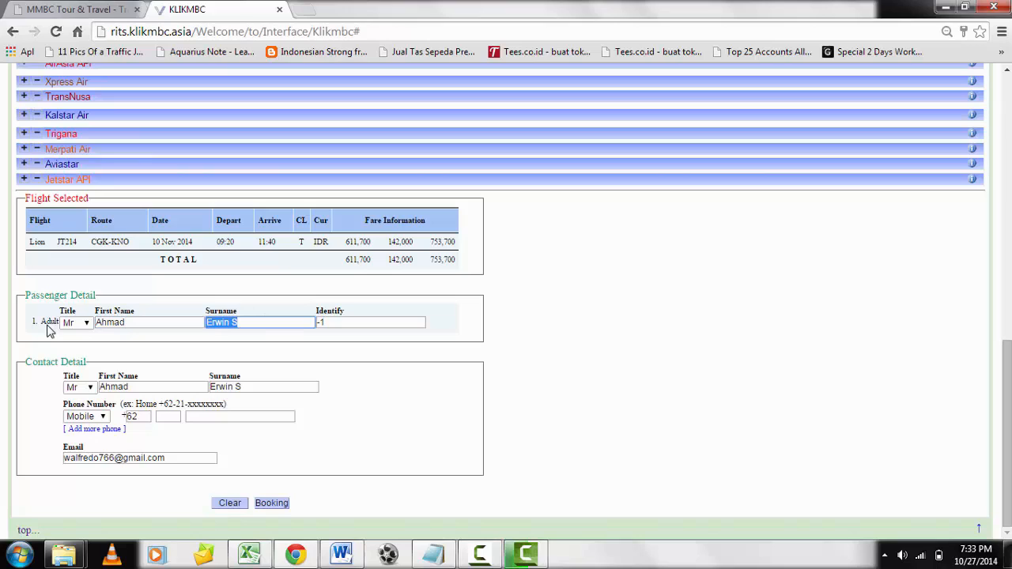
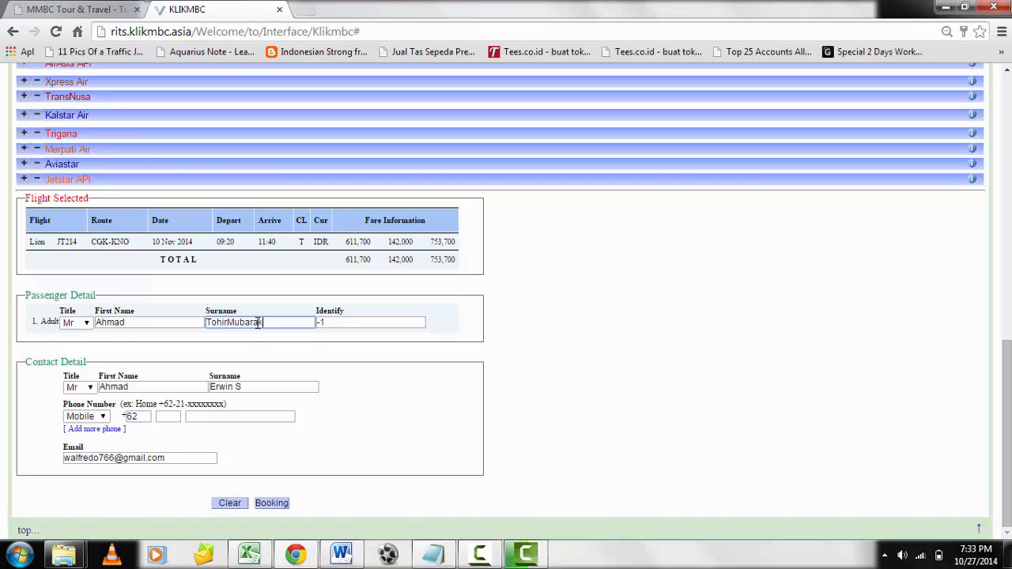
click(346, 324)
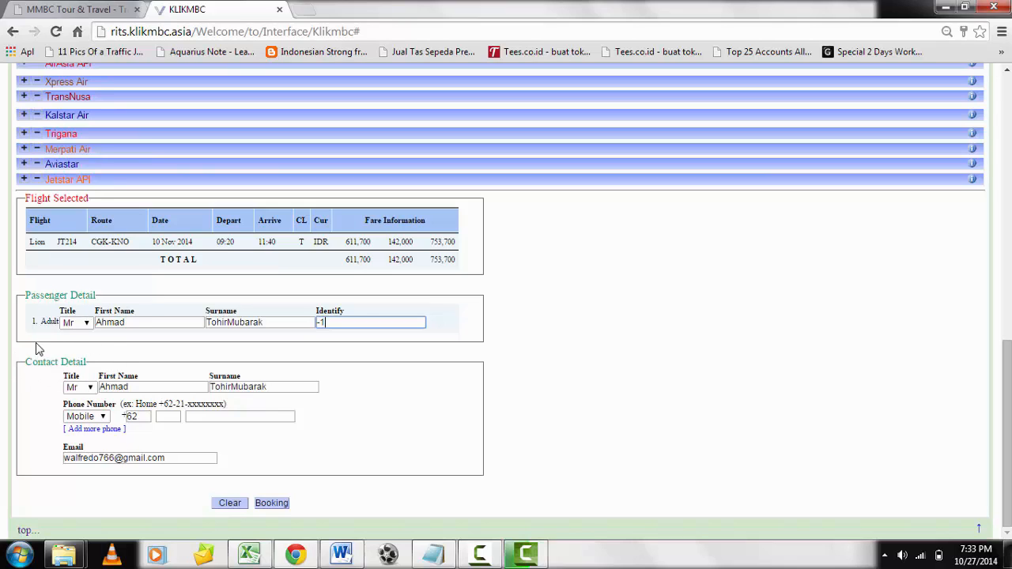
Review the contact's name, enter the contact's mobile phone number and submit the booking.
click(90, 389)
click(146, 386)
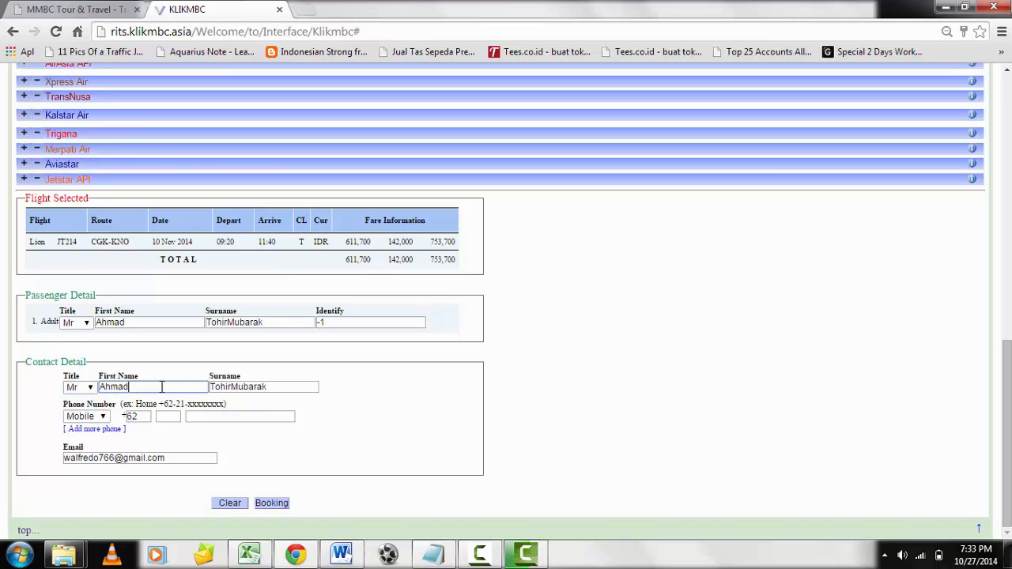
click(257, 386)
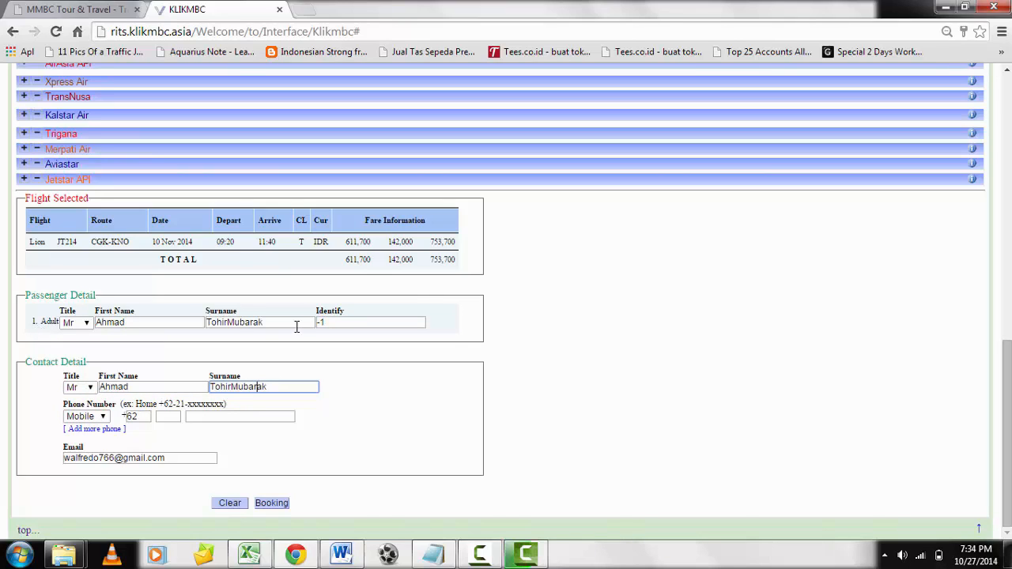
click(169, 416)
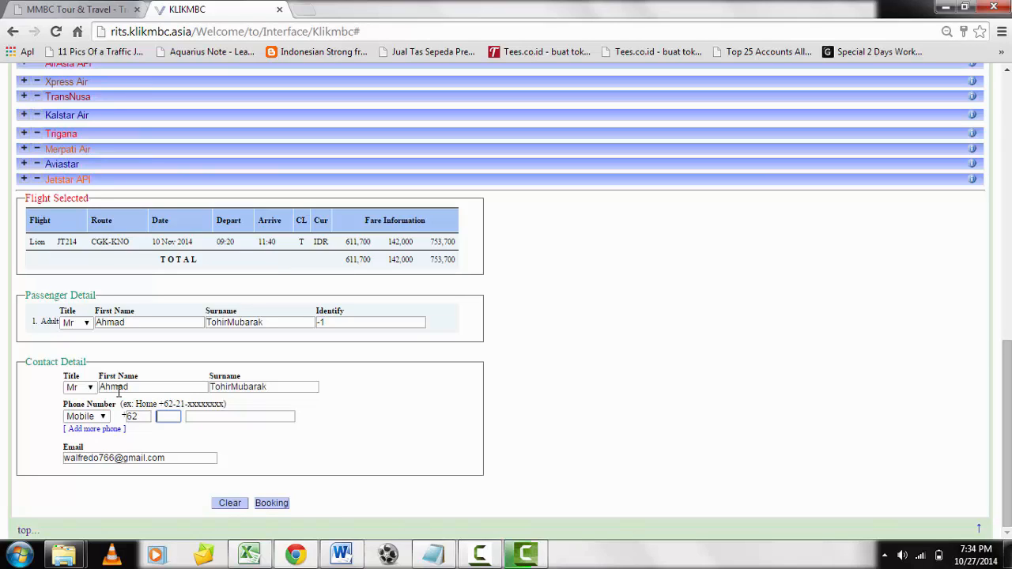
key(Tab)
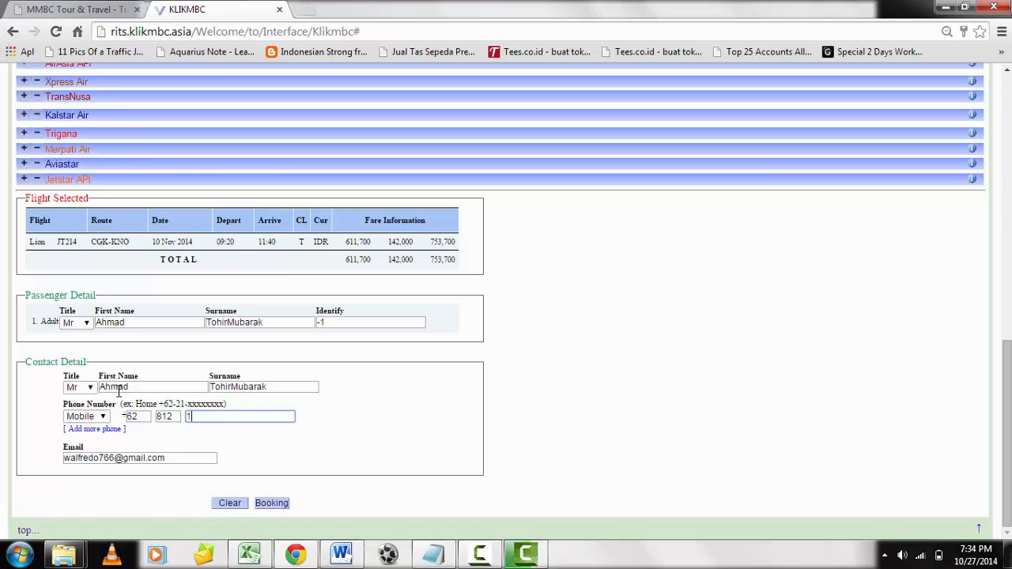
click(183, 458)
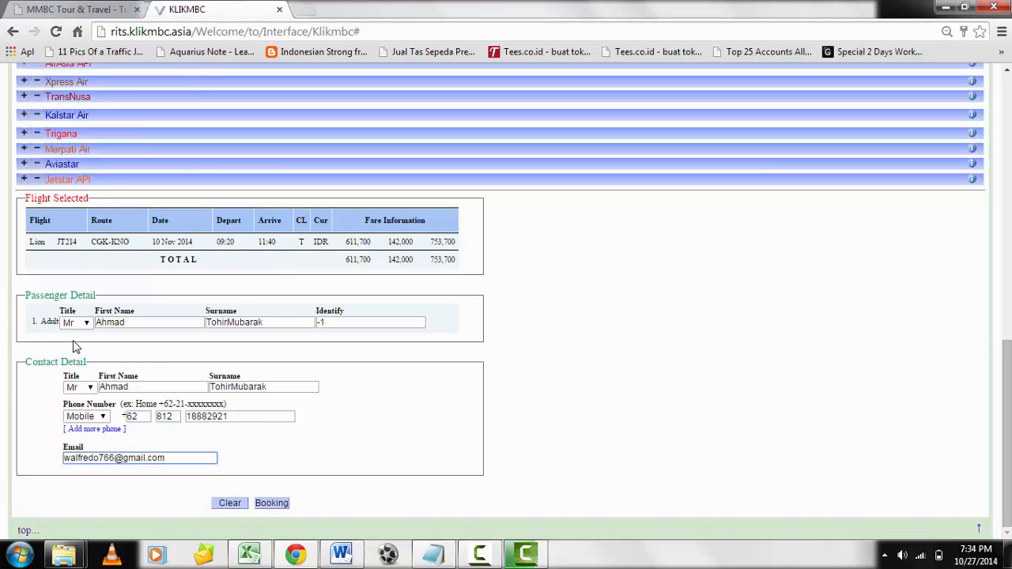
click(271, 505)
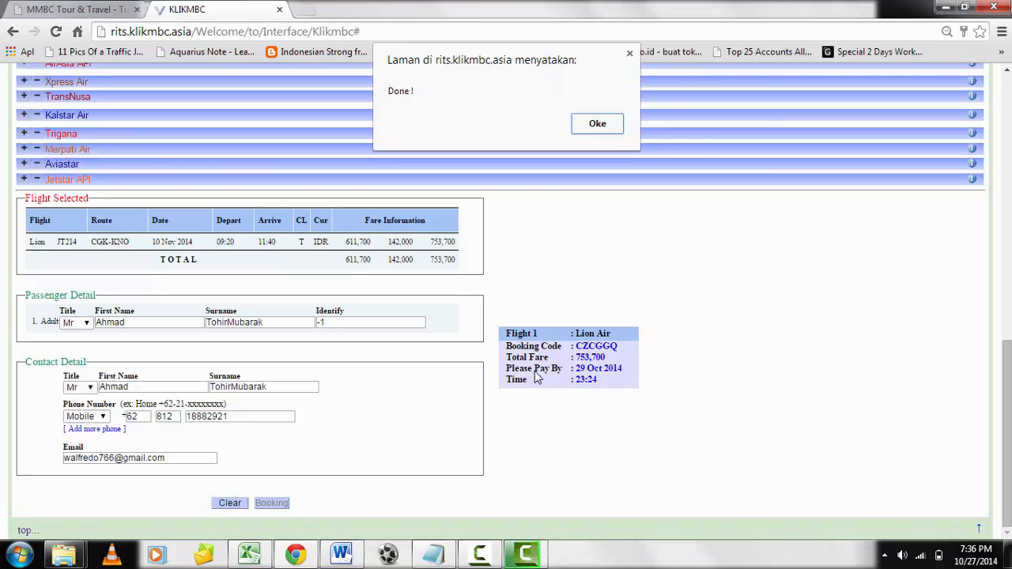
Dismiss the booking message, go to the booking code list and open the waiting CGK-KNO booking departing 10 Nov 2014 at 09:20.
click(597, 124)
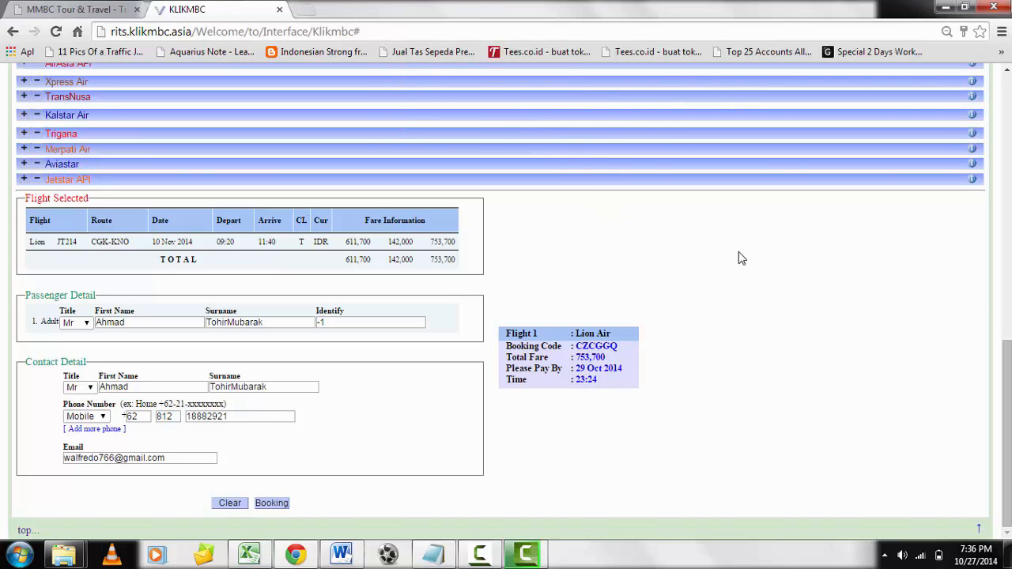
drag(1008, 391, 1008, 125)
click(48, 93)
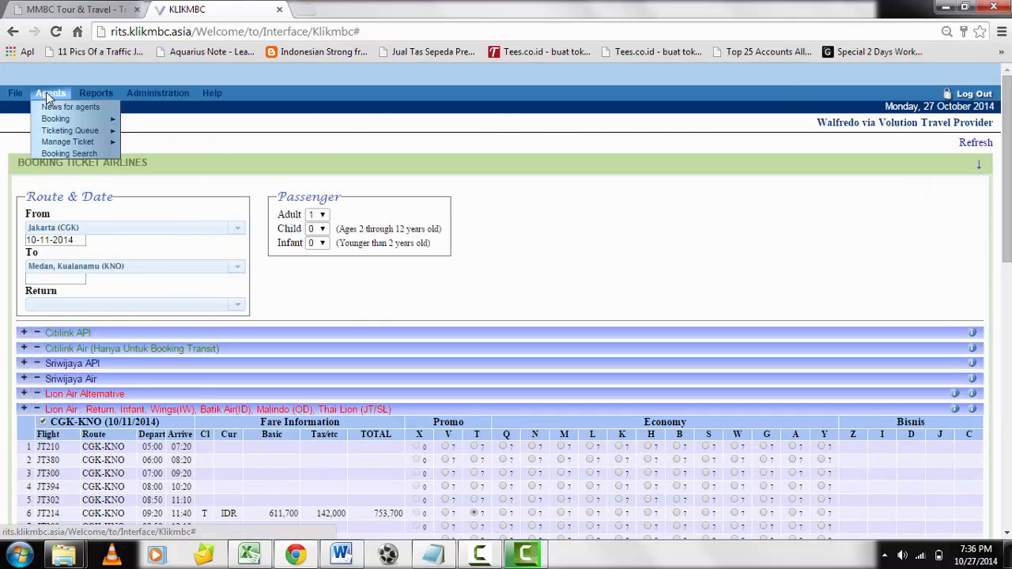
mouse_move(55, 123)
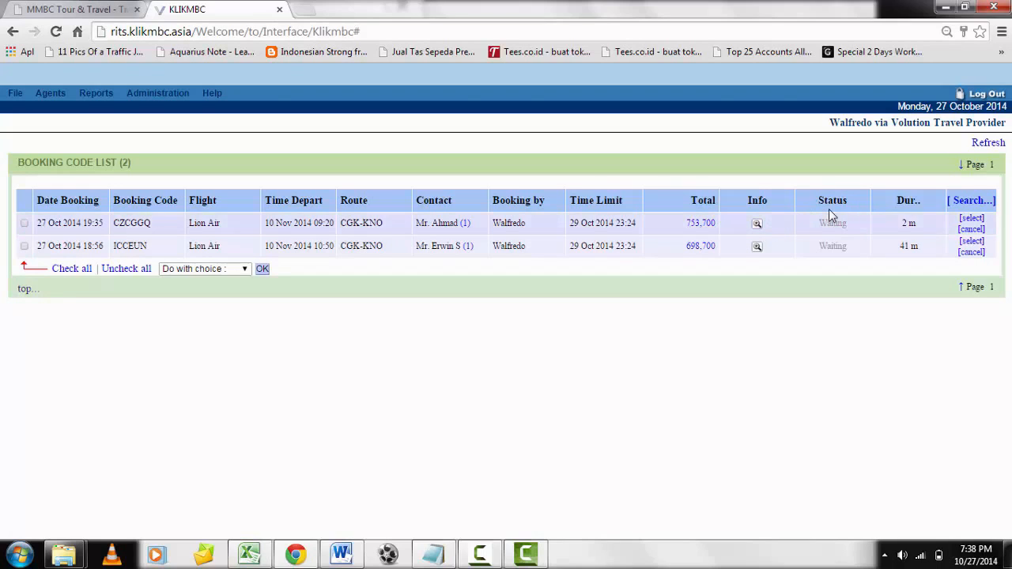
click(977, 220)
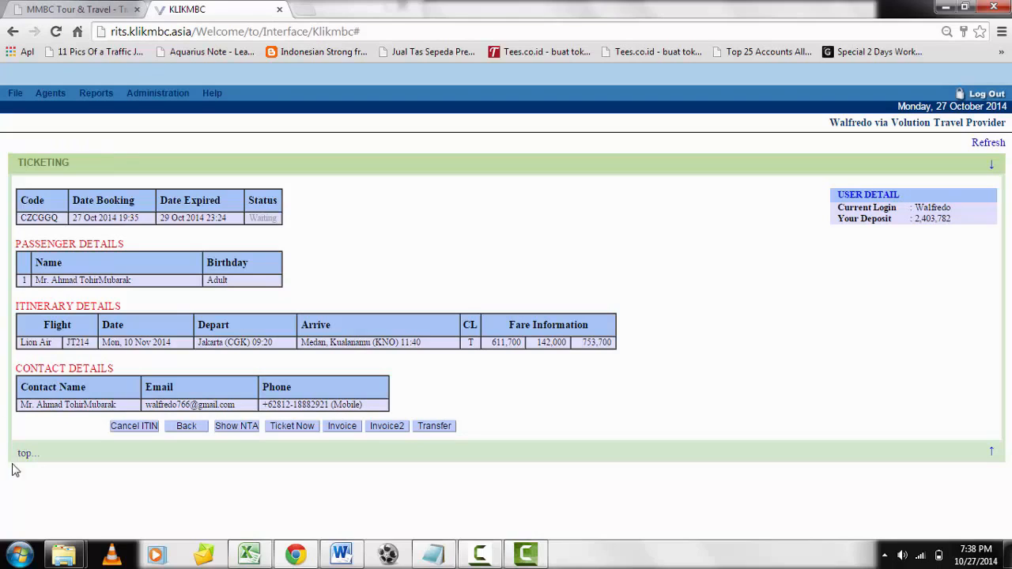
Try to issue the ticket for this booking, enter the account password and close the password confirmation window.
click(299, 429)
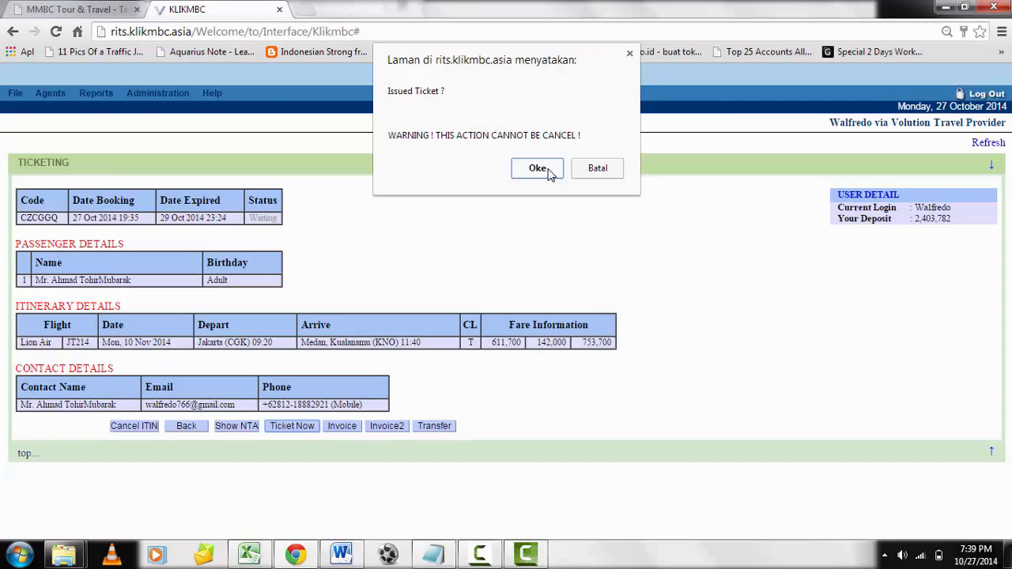
click(538, 170)
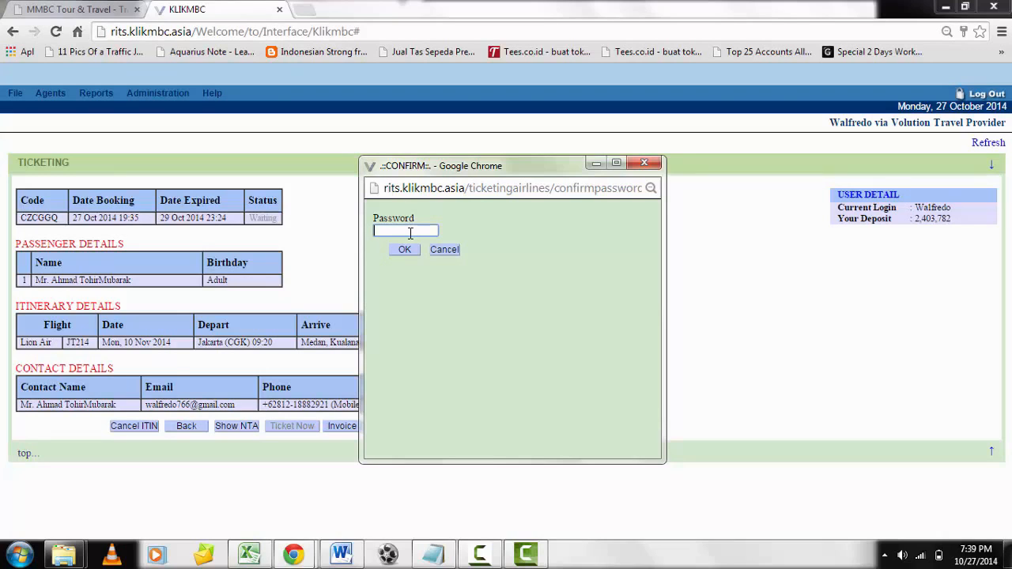
text(*****)
click(658, 165)
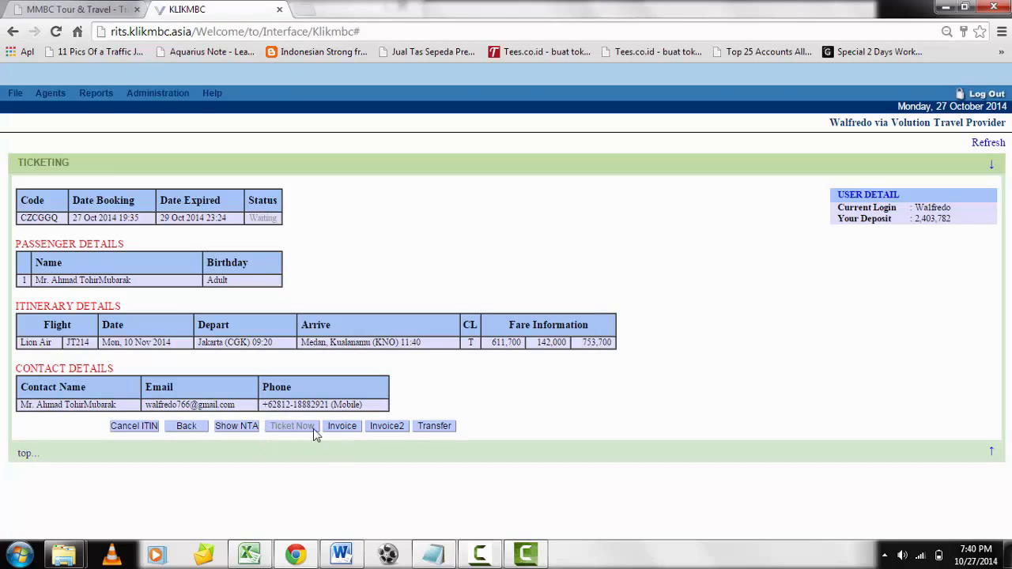
Open the booking search and set it to find bookings by Issued By, entering the agent's login name as the search text.
mouse_move(60, 98)
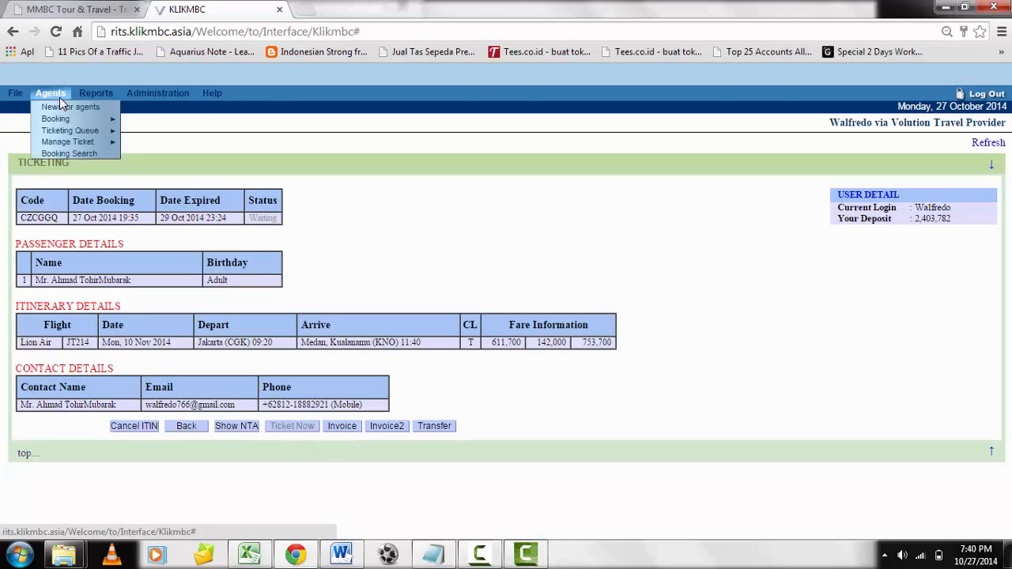
click(69, 155)
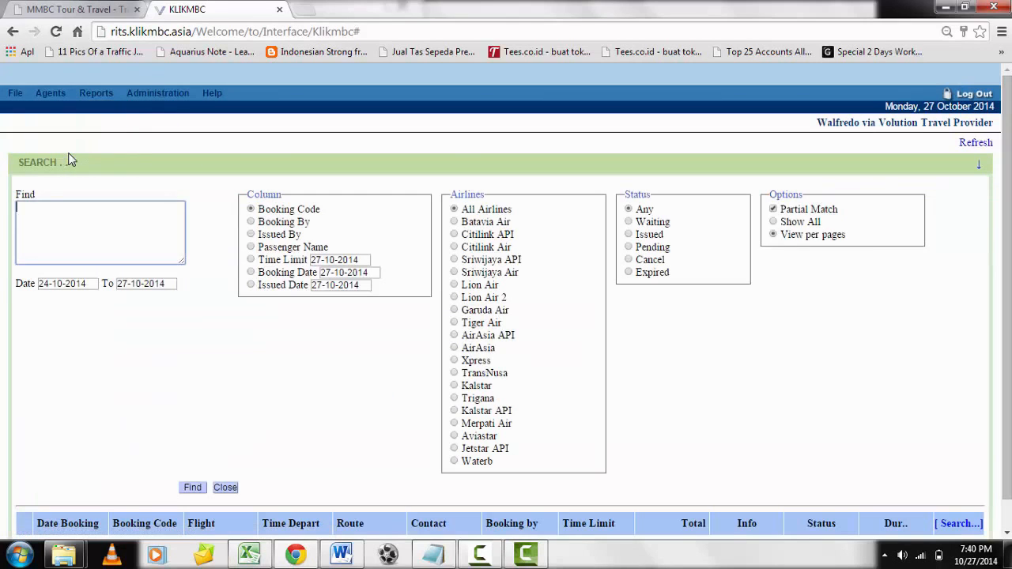
click(251, 236)
click(89, 228)
text(walfredo)
Set the start date of the search period to 01-10-2014 and run the booking search.
click(92, 285)
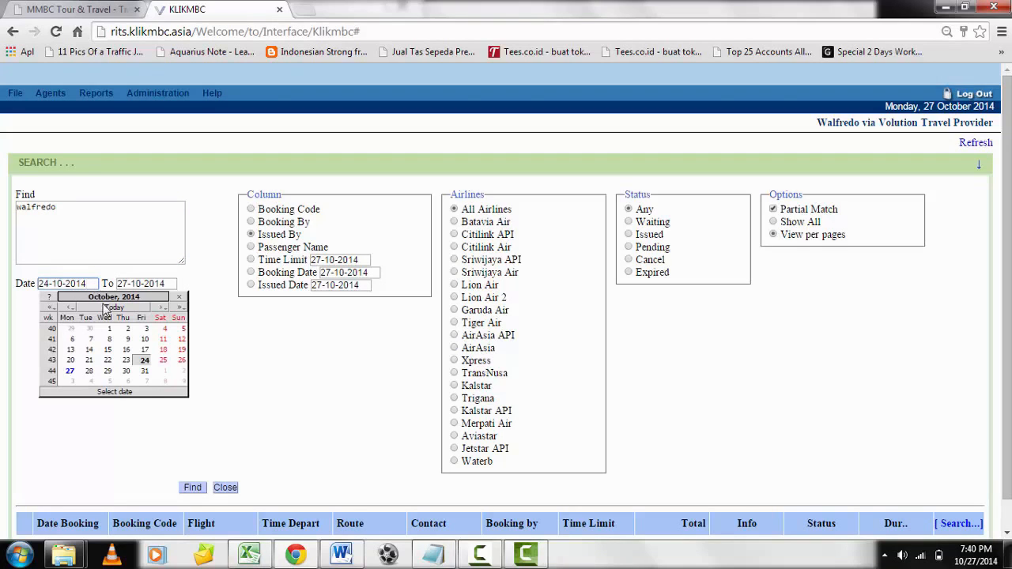
click(109, 330)
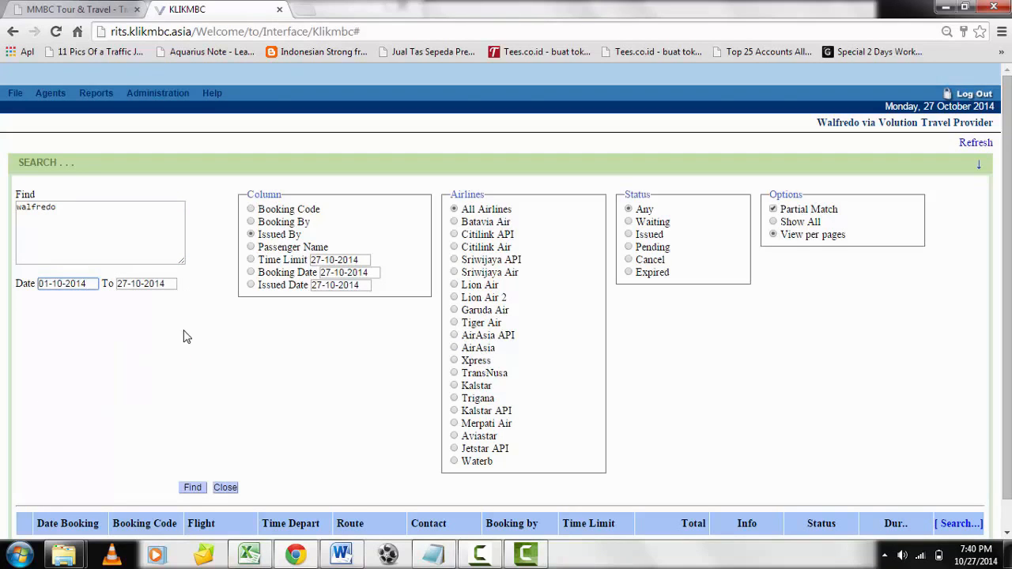
scroll(186, 340, down, 1)
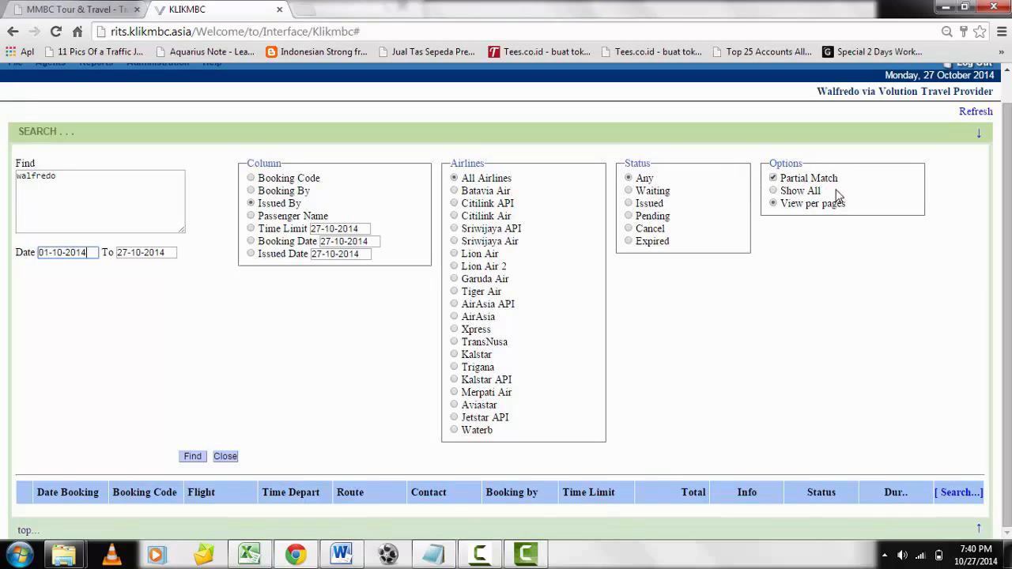
click(194, 457)
scroll(219, 443, down, 1)
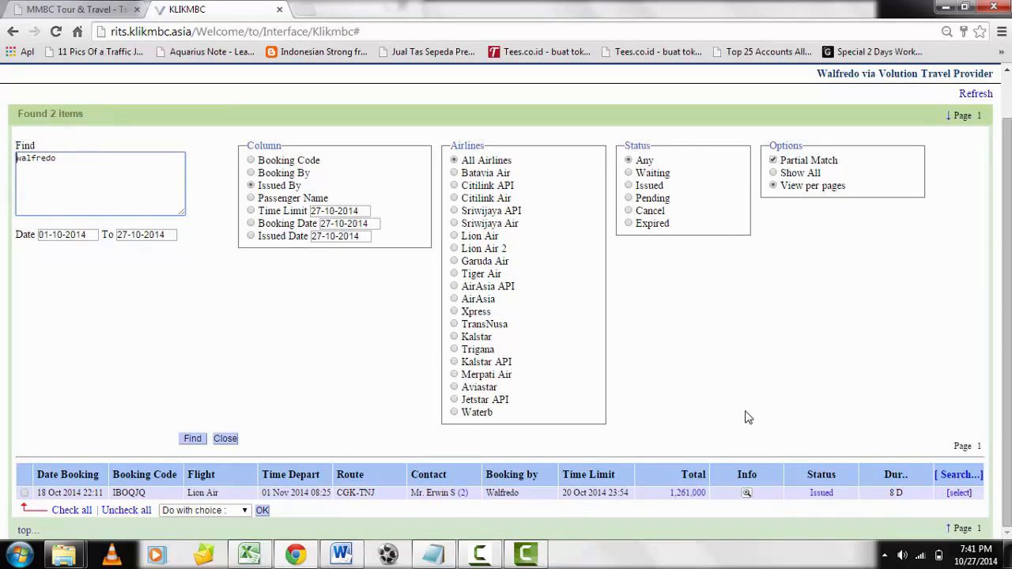
Open the issued Lion Air CGK-TNJ booking and review its printable e-ticket in a maximized window.
click(957, 493)
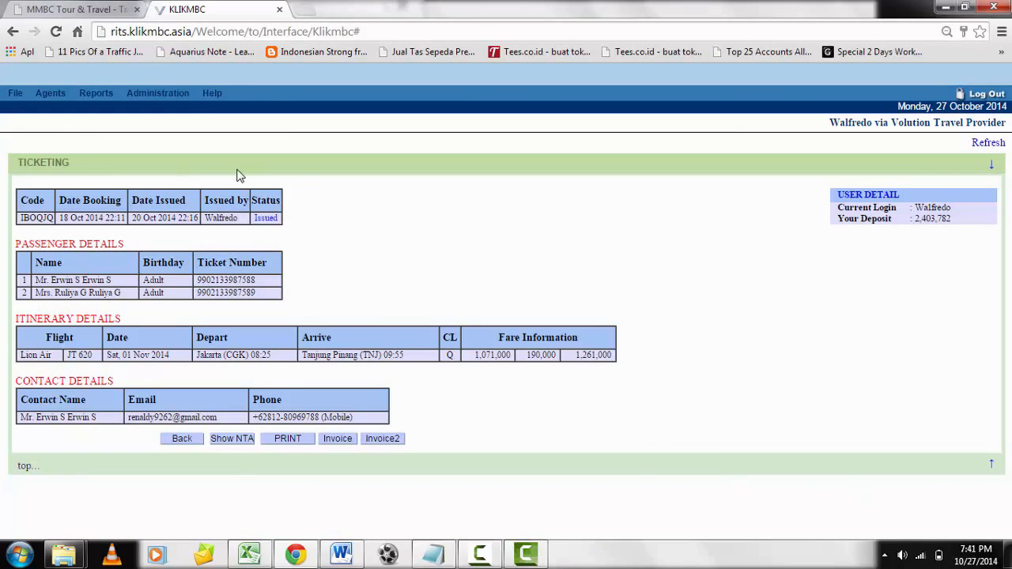
click(287, 438)
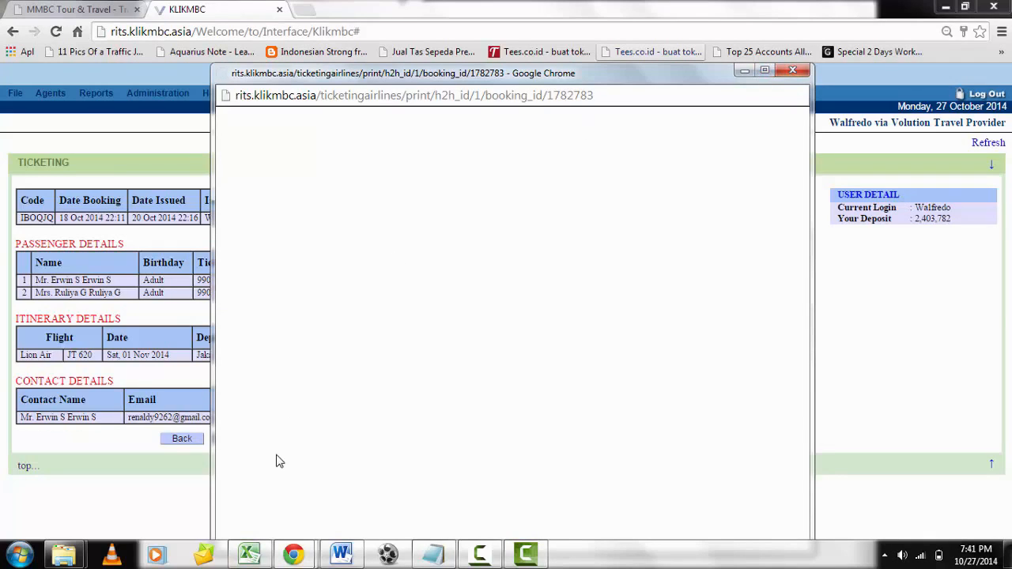
click(792, 71)
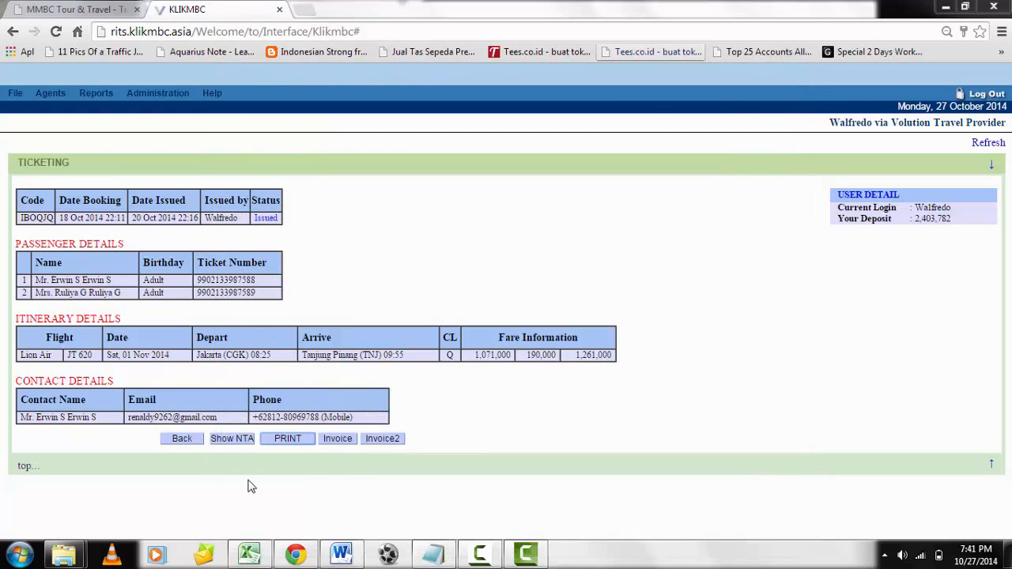
click(294, 439)
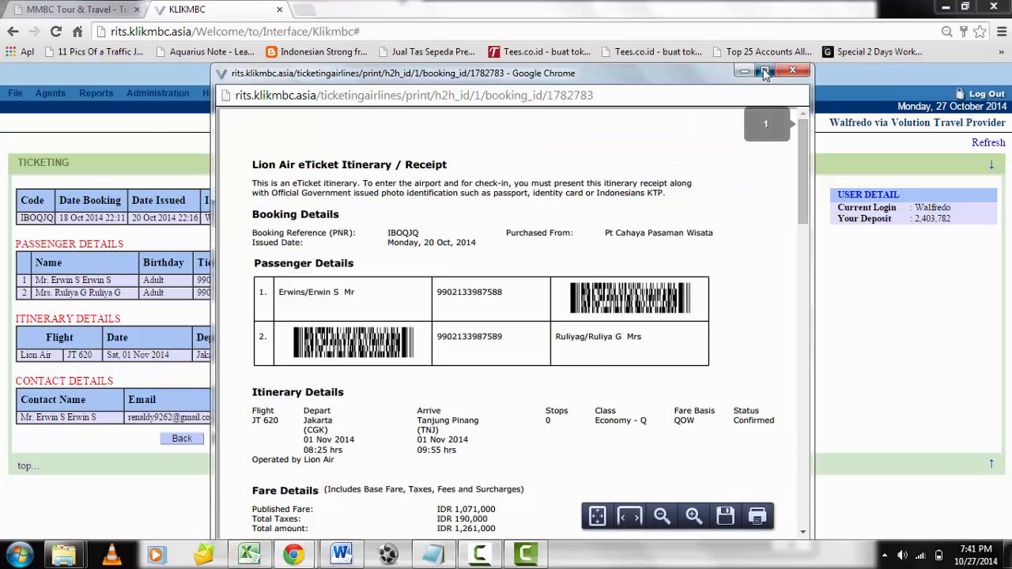
click(765, 70)
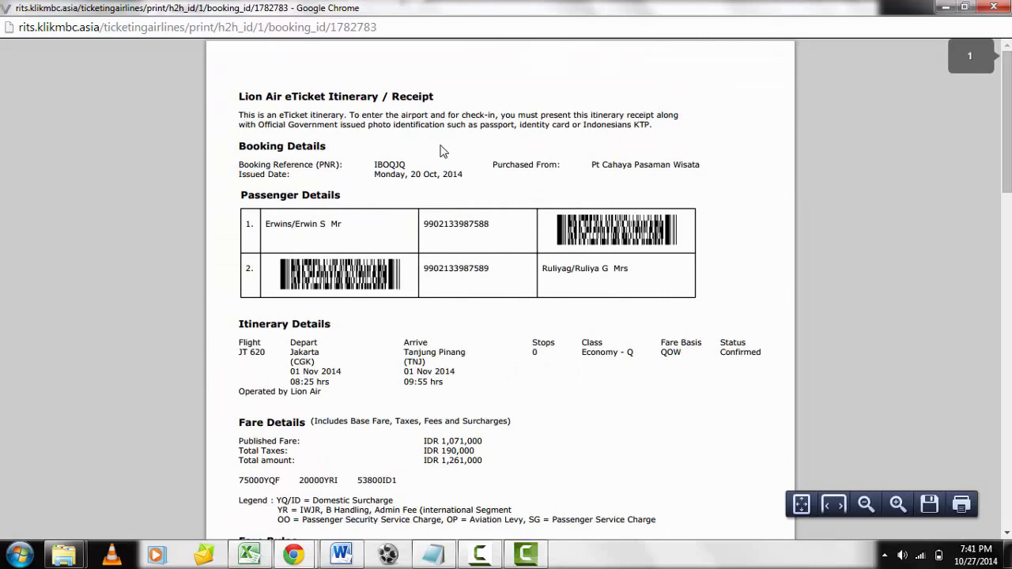
scroll(362, 139, down, 4)
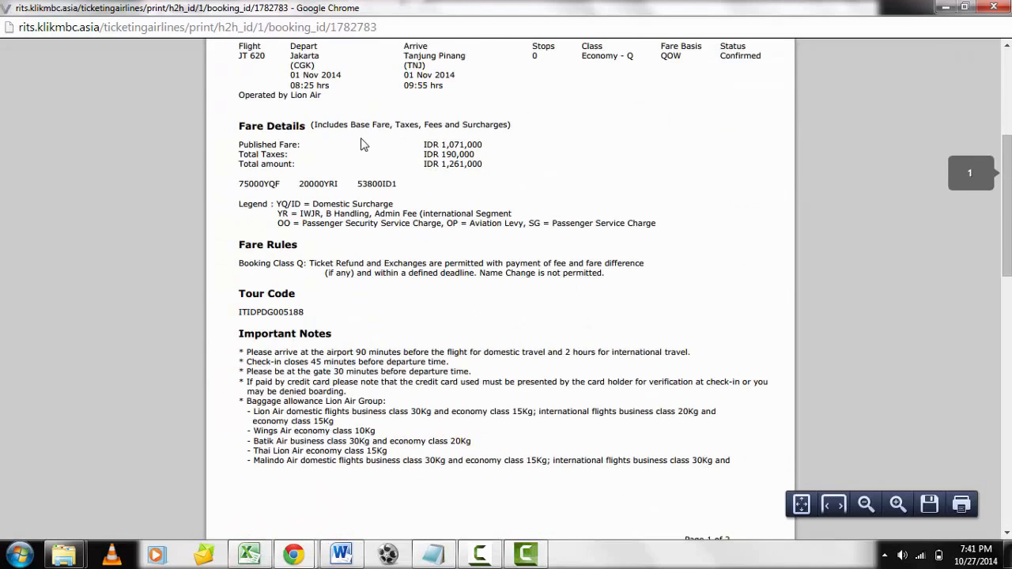
scroll(364, 145, up, 4)
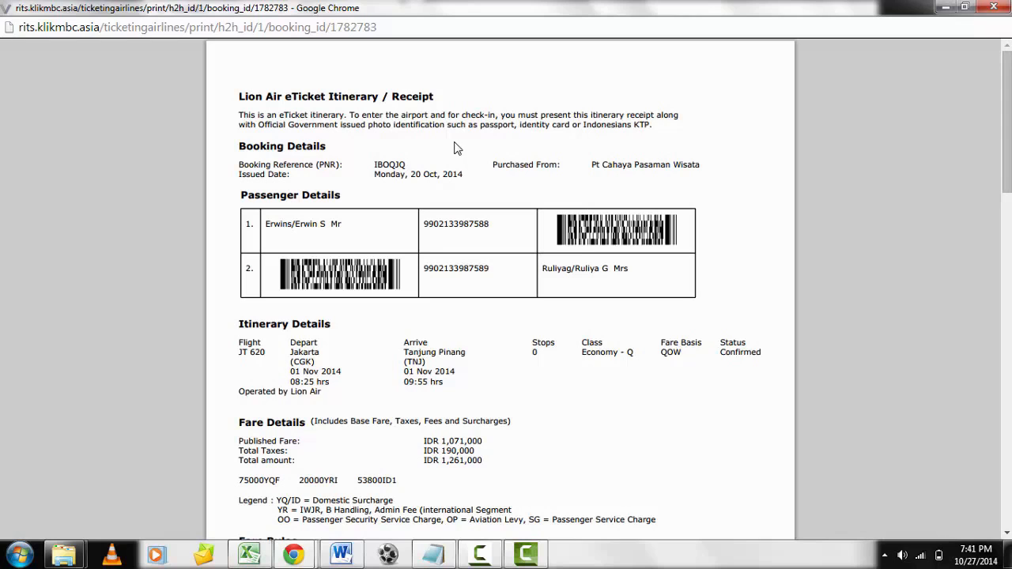
scroll(464, 162, down, 3)
scroll(464, 162, up, 3)
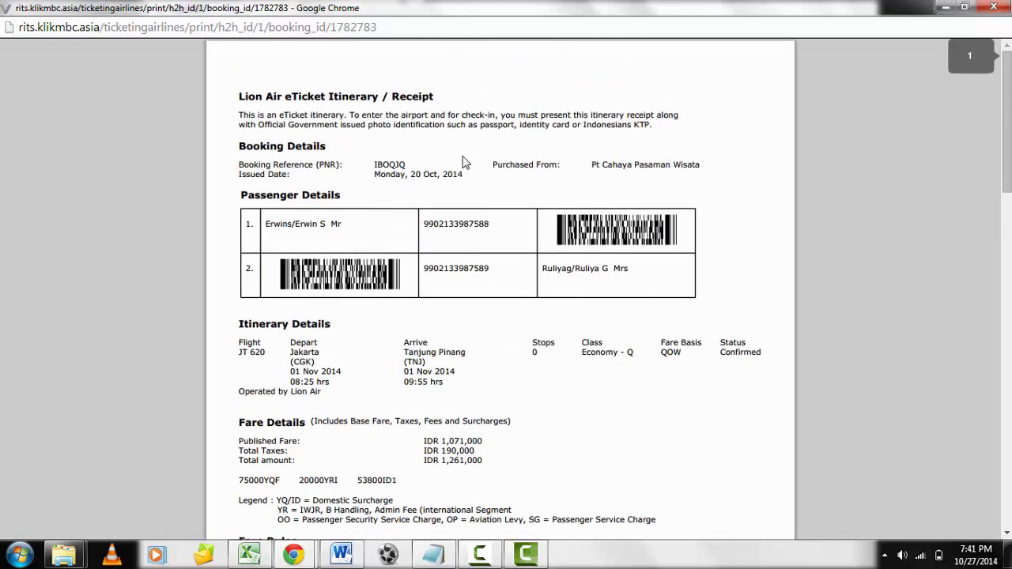
Save the e-ticket as a PDF named "Tiket MR" plus the passenger's first name and "2", and close the e-ticket window.
right_click(451, 130)
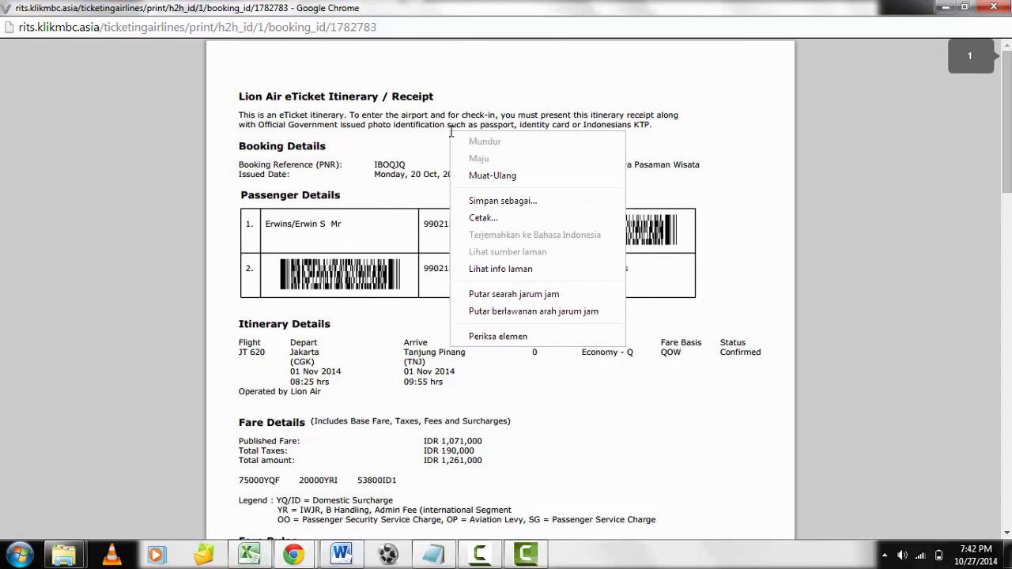
click(538, 203)
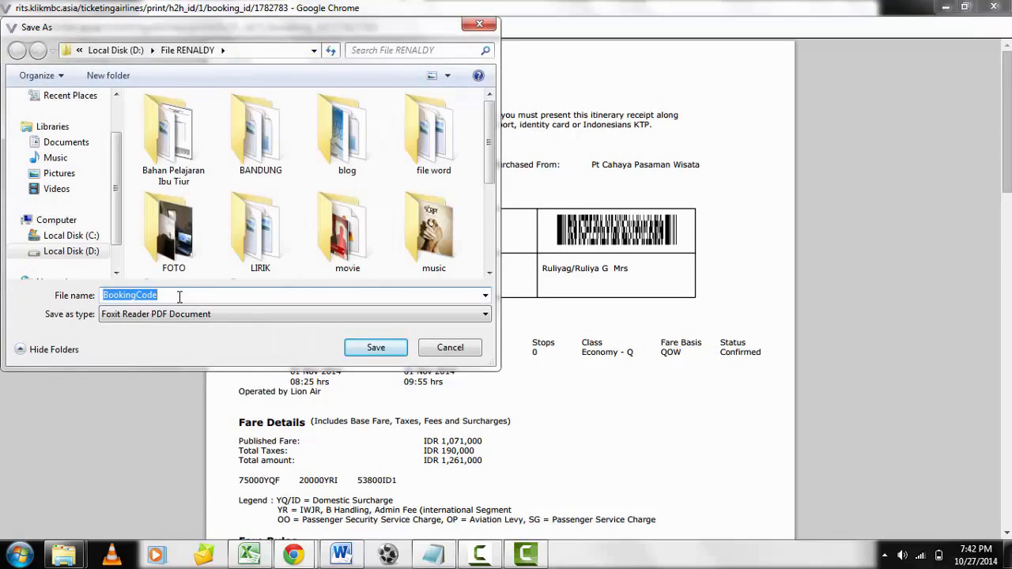
text(Tike)
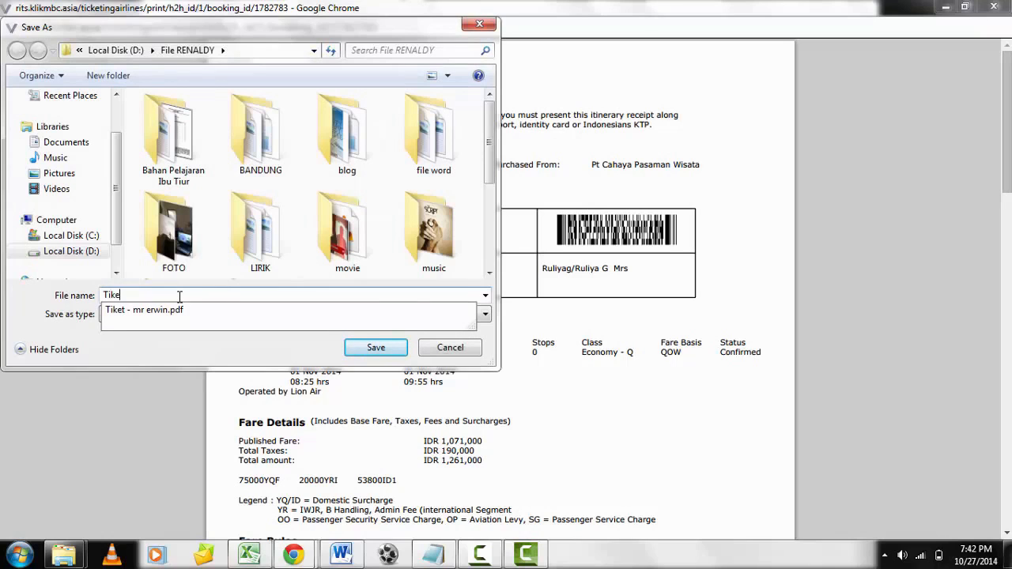
text(t MR )
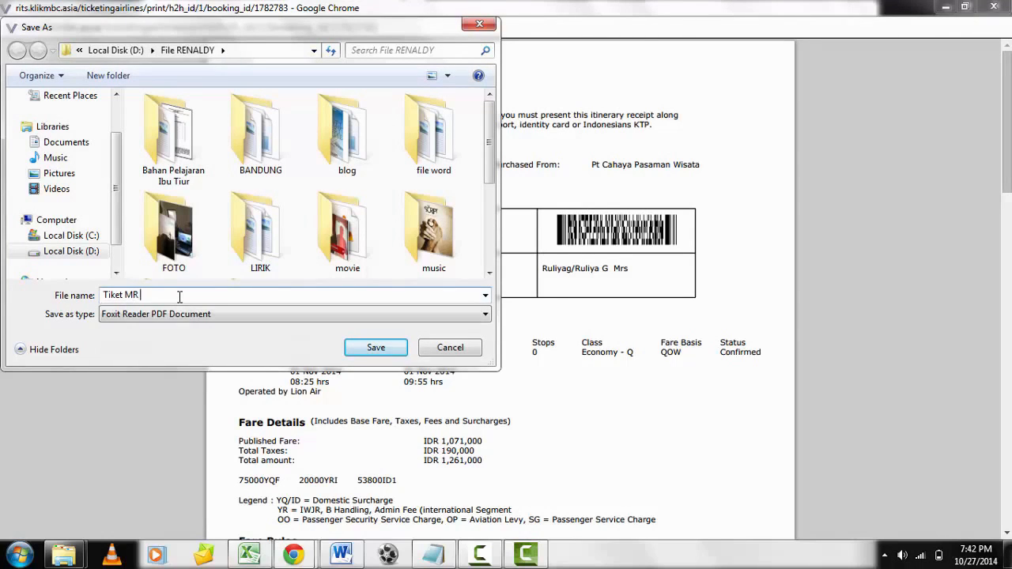
text(ERWIN 2)
click(377, 349)
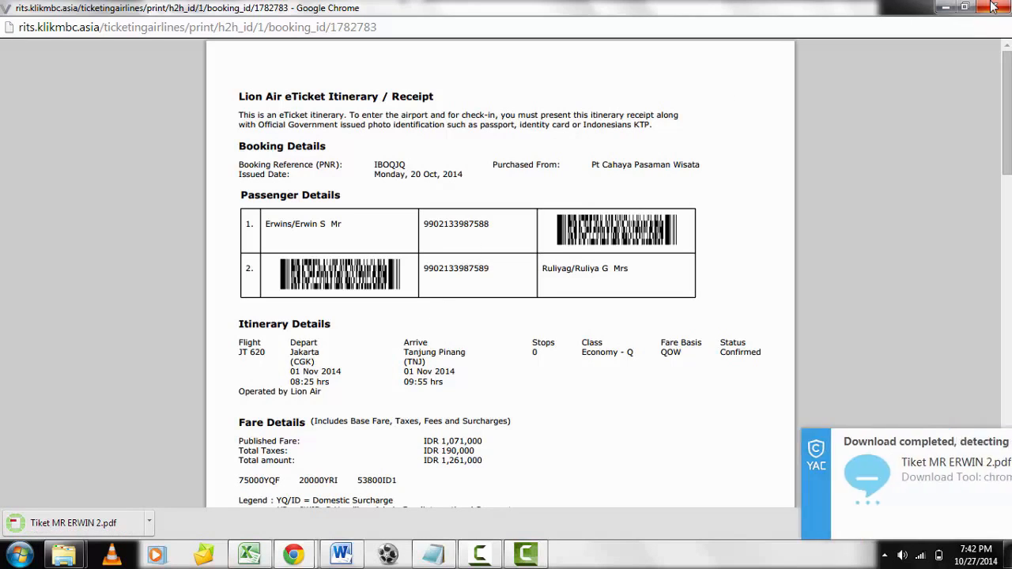
click(1006, 440)
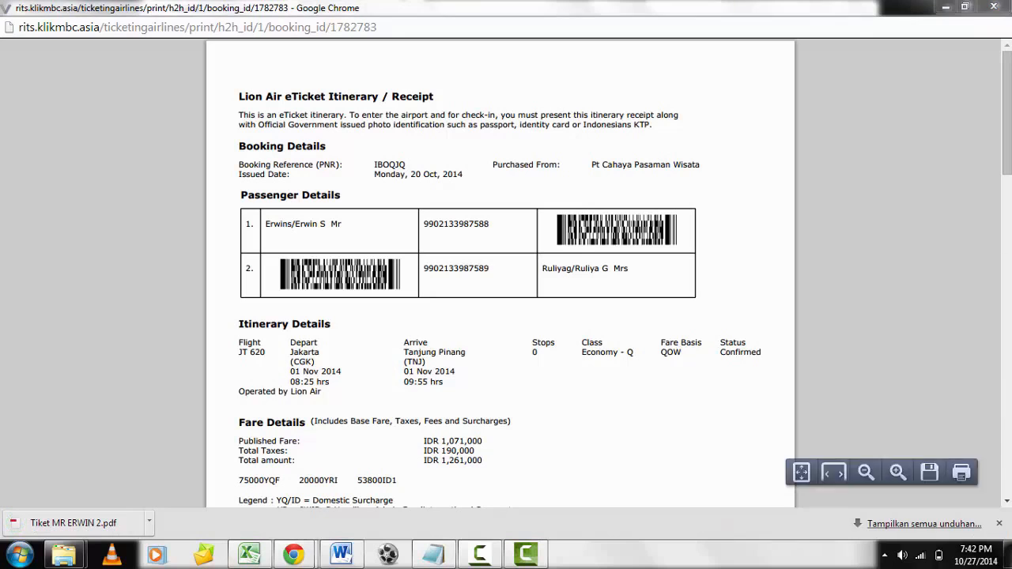
click(993, 7)
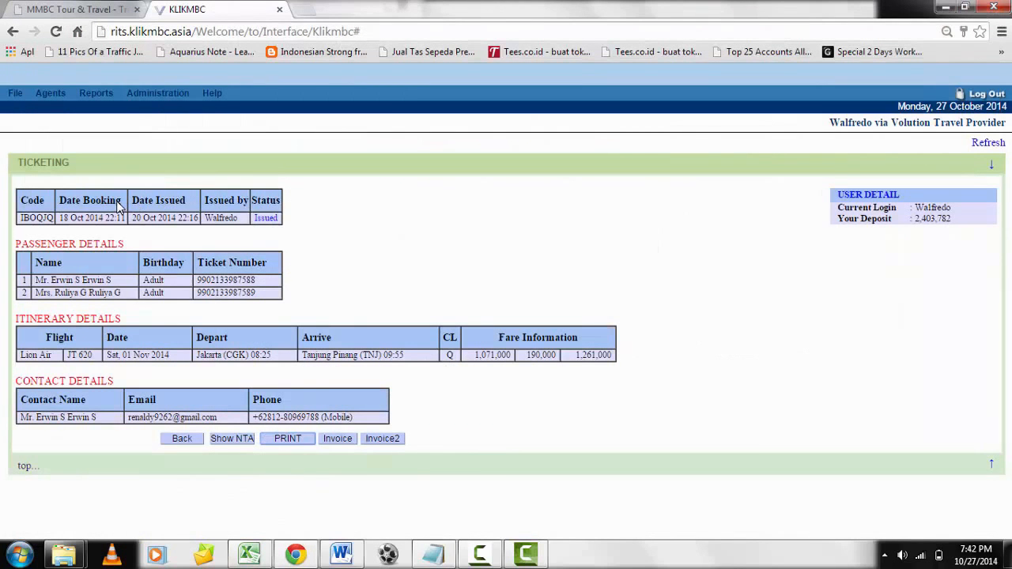